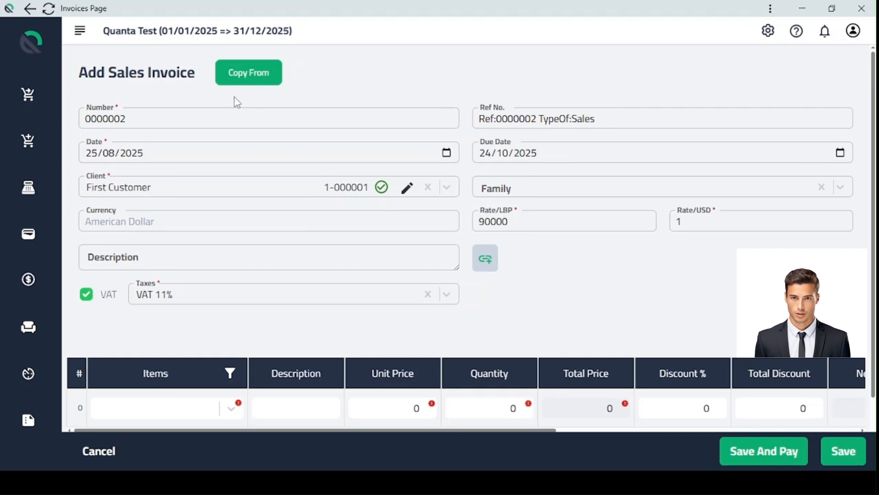
Look through the quotations offered for copying into the sales invoice and the Copy and Import modes, leaving without copying anything.
left_click(246, 83)
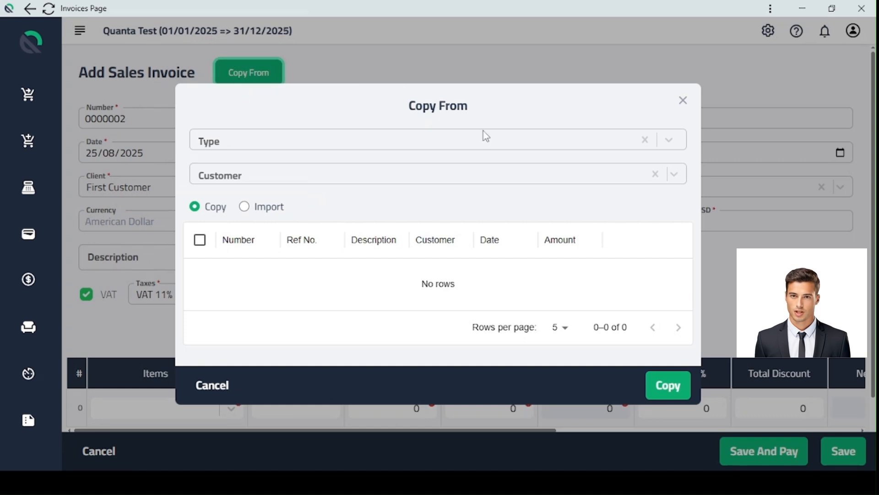
left_click(668, 140)
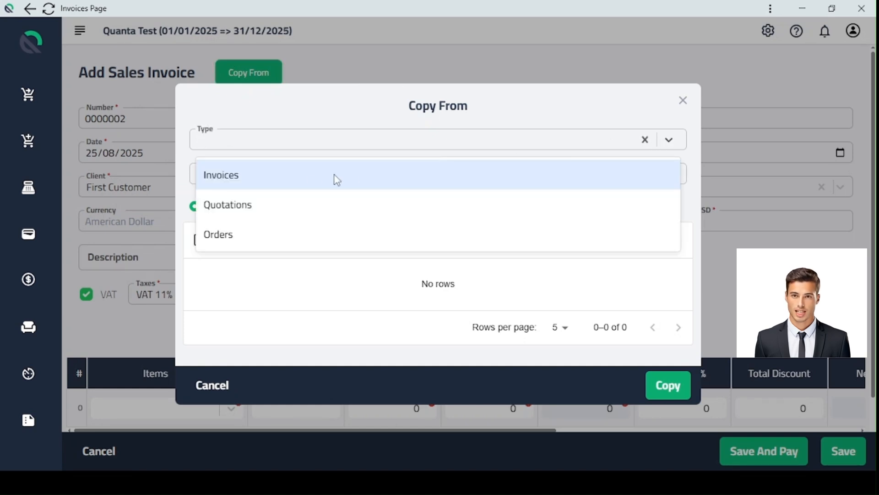
left_click(287, 203)
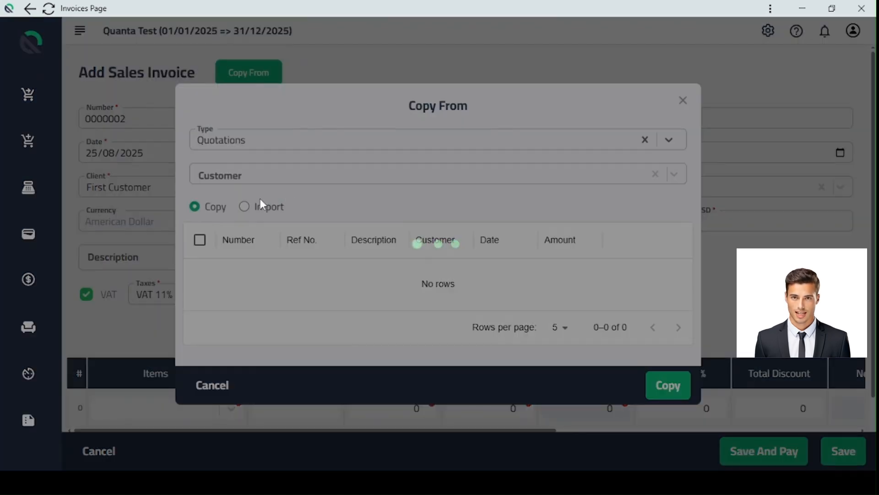
left_click(200, 252)
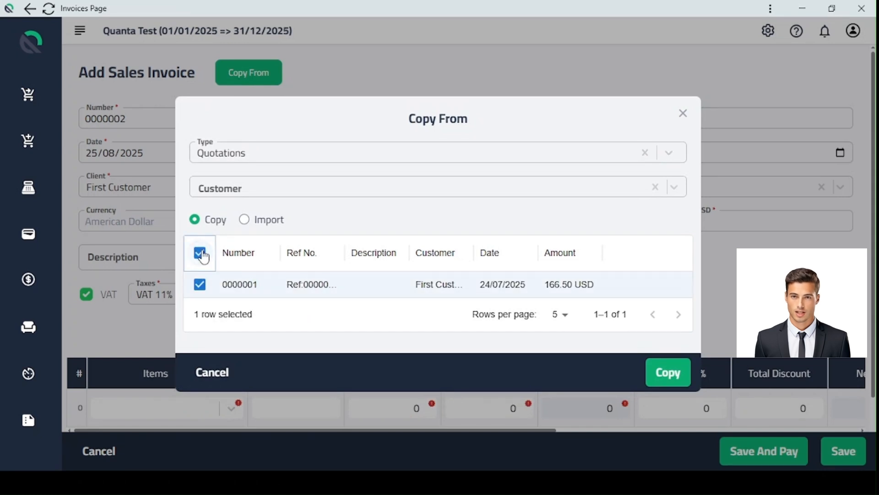
left_click(200, 252)
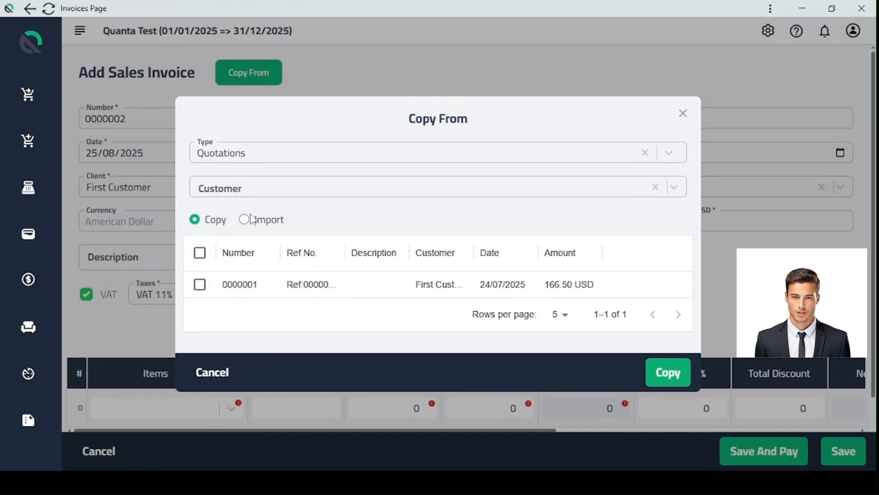
left_click(244, 220)
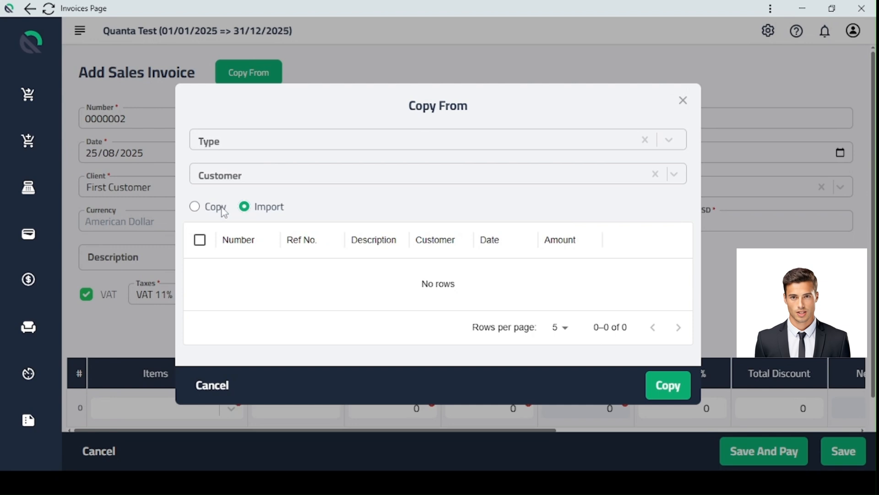
left_click(196, 208)
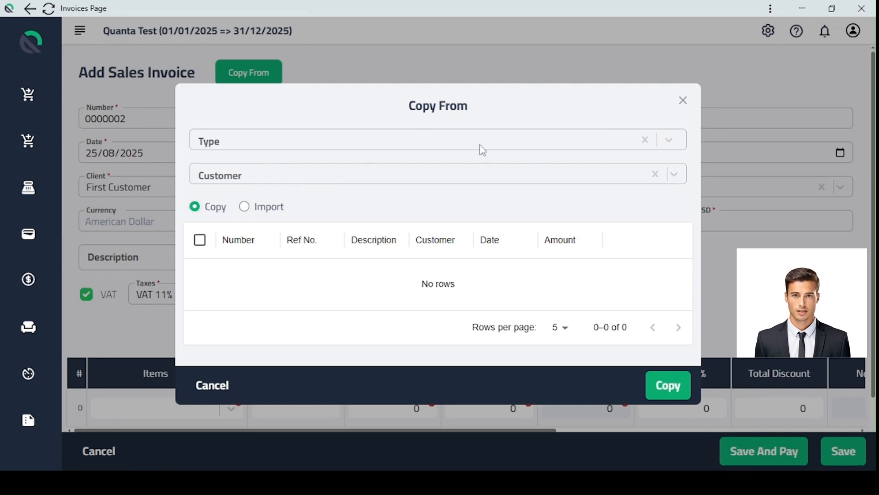
left_click(681, 102)
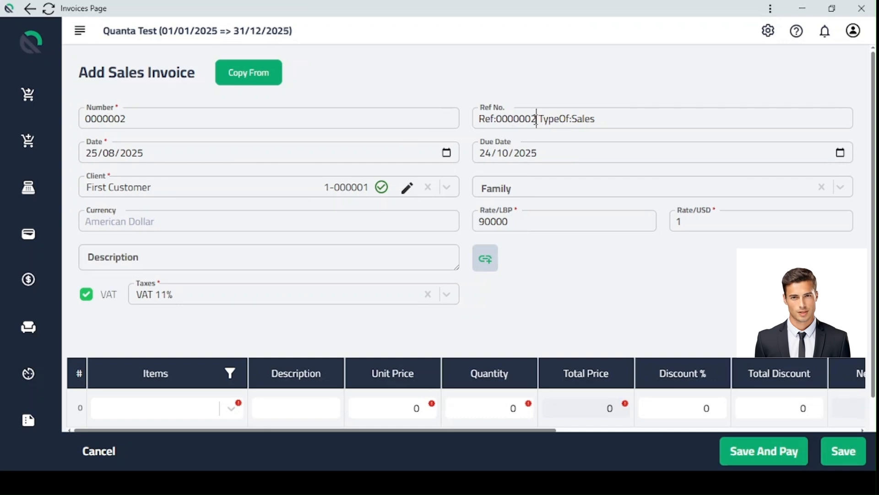
Try replacing the last digit of the invoice's reference number with 54, and put the 2 back.
left_click(577, 112)
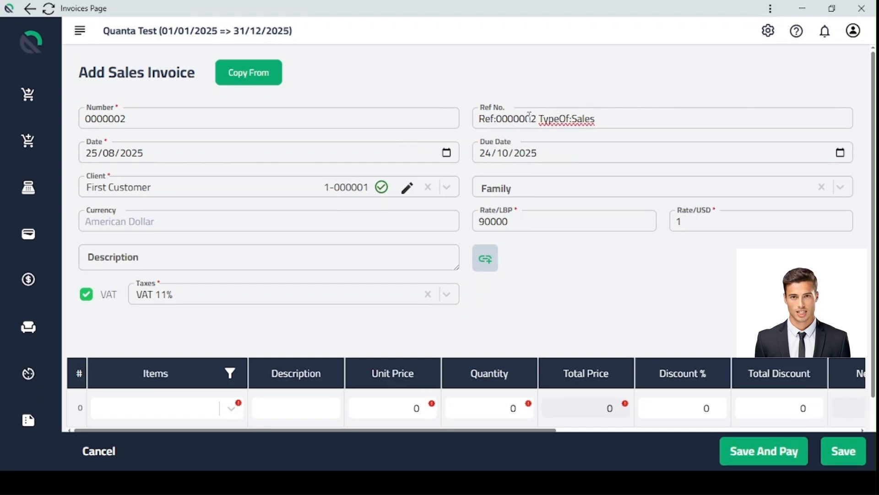
type("3")
key("BackSpace")
key("BackSpace")
type("54")
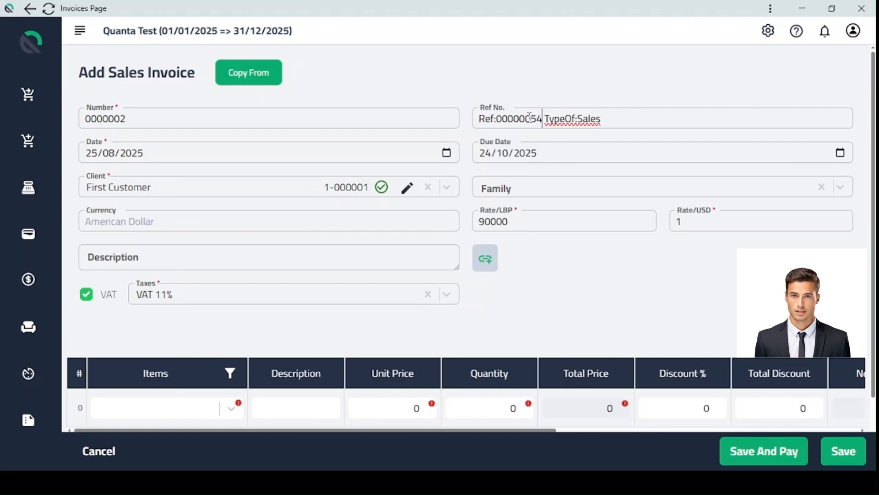
key("BackSpace")
key("BackSpace")
type("2")
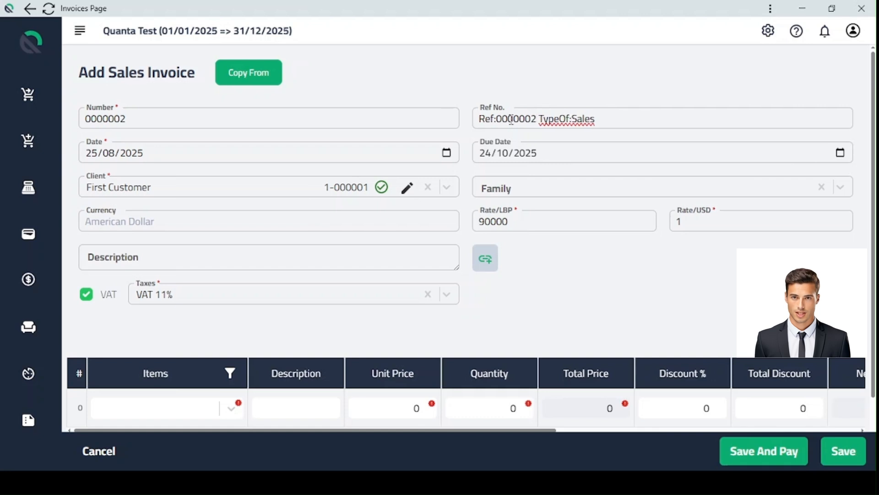
Examine the fields of the form for adding a new client from the invoice, and close it without saving.
left_click(447, 188)
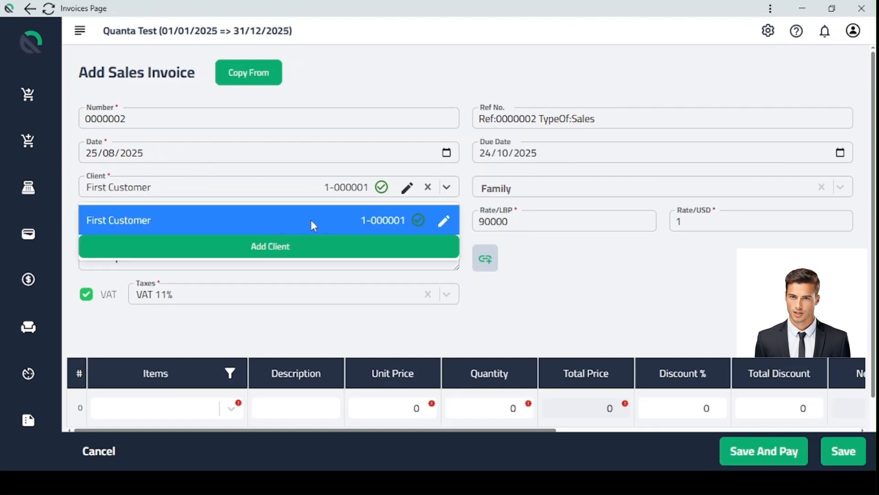
left_click(304, 246)
scroll(471, 260, "down", 2)
scroll(471, 260, "up", 2)
left_click(677, 57)
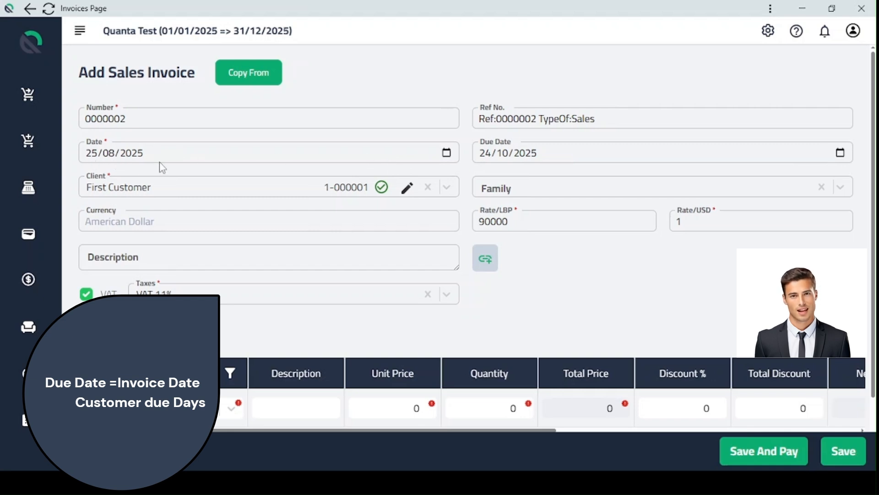
Examine the selected client's record, including its credit period, and return to the invoice without changes.
left_click(409, 188)
left_click(444, 220)
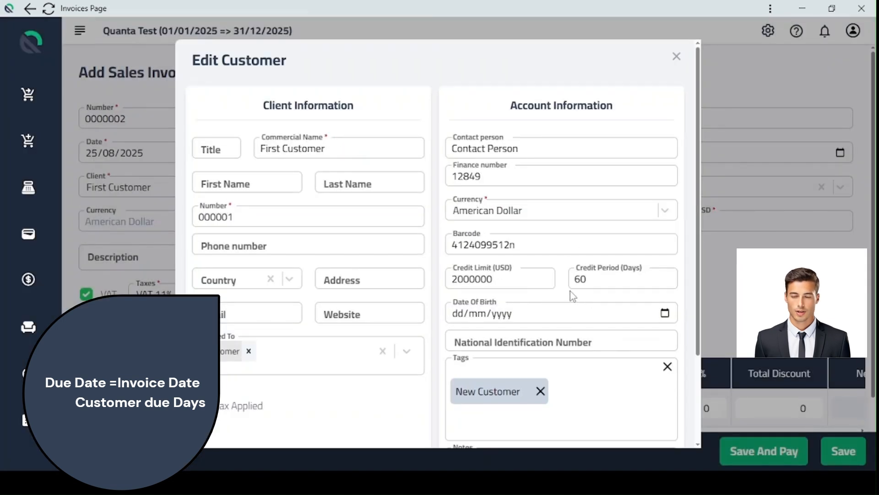
left_click(676, 57)
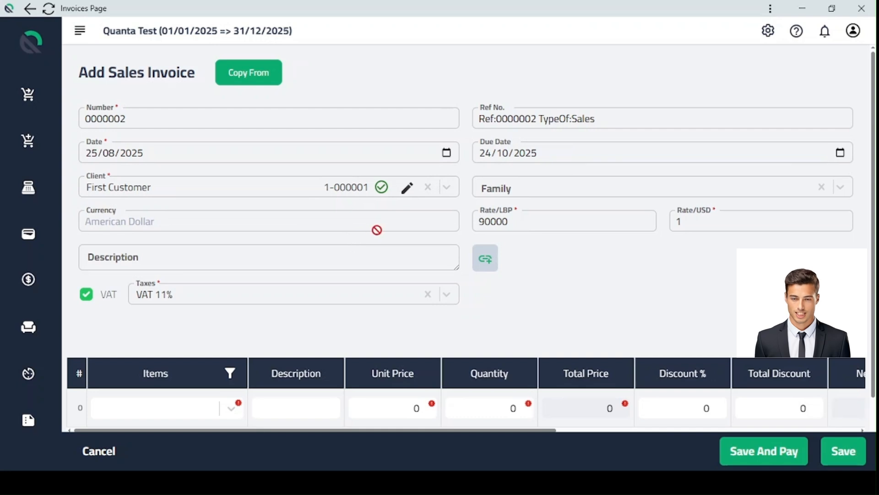
left_click(417, 193)
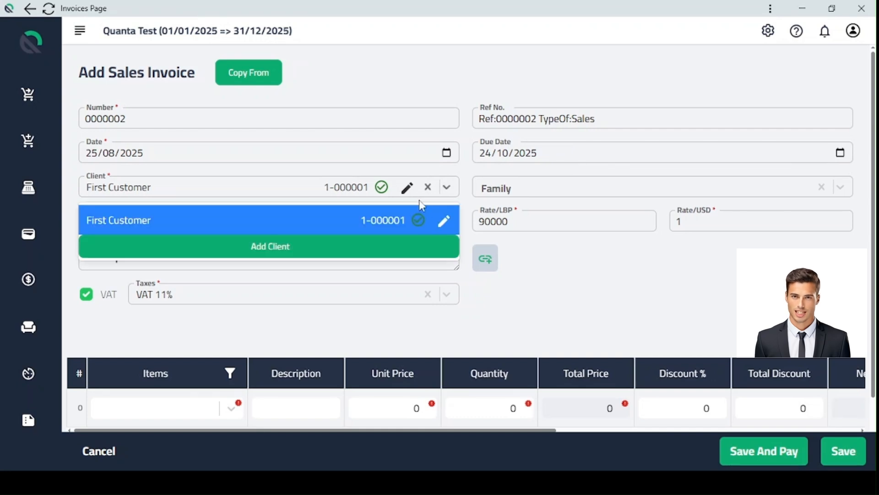
left_click(445, 222)
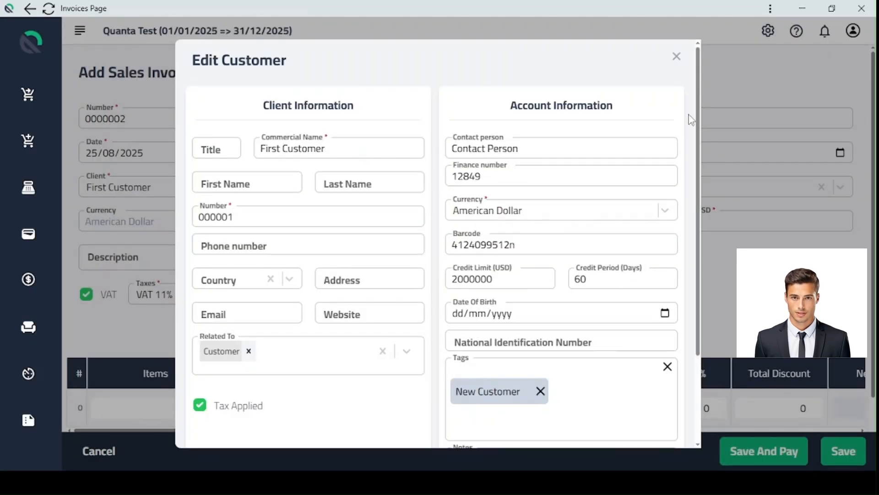
left_click(676, 57)
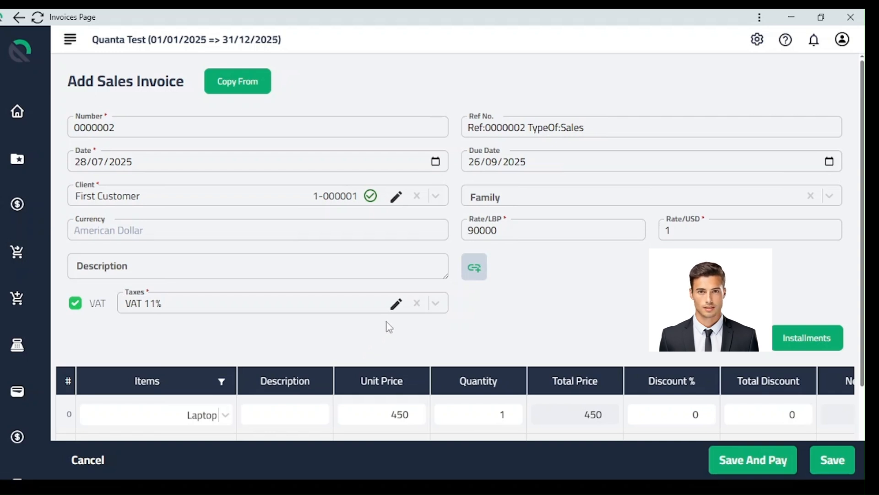
Select VAT 11% as the invoice's tax and check the tax setting in the First Customer record.
left_click(434, 303)
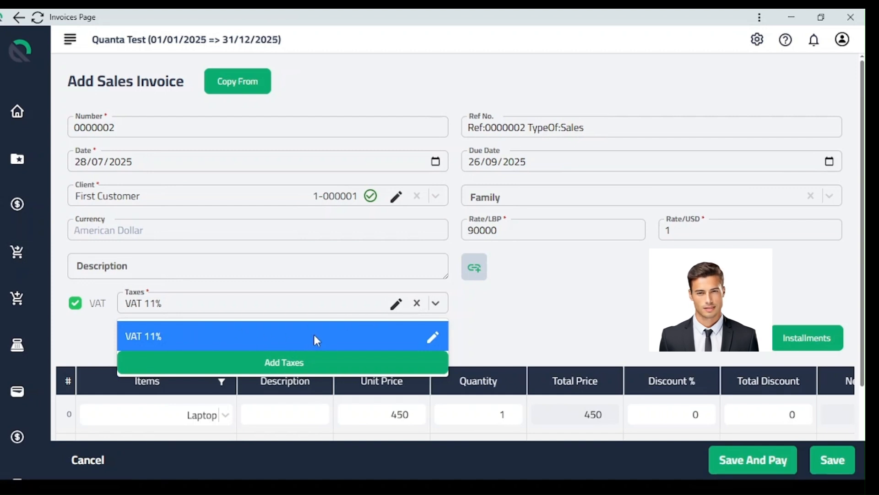
left_click(326, 336)
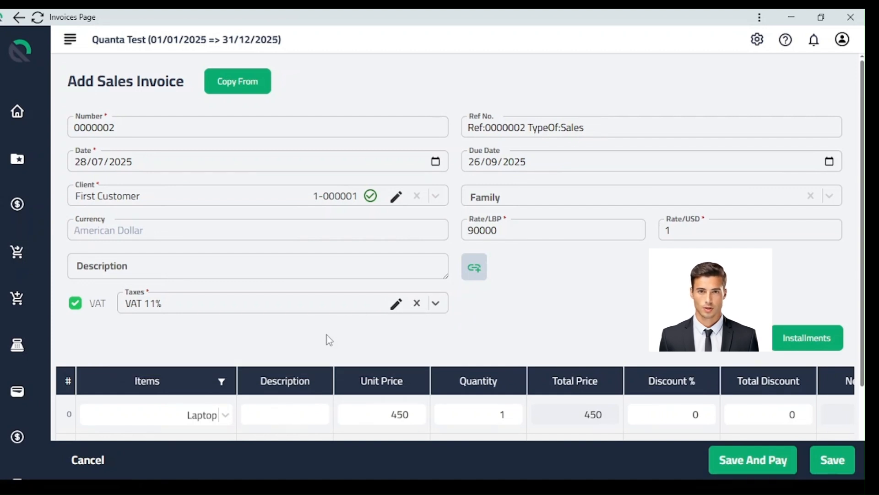
left_click(398, 205)
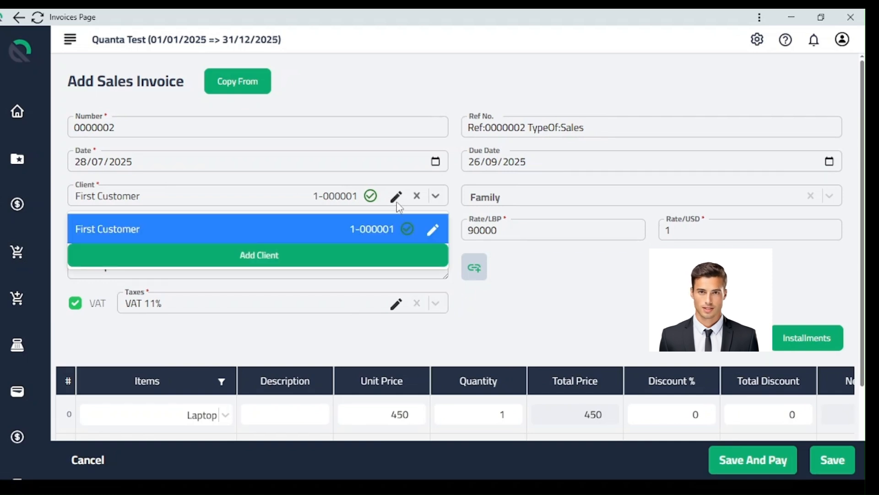
left_click(432, 230)
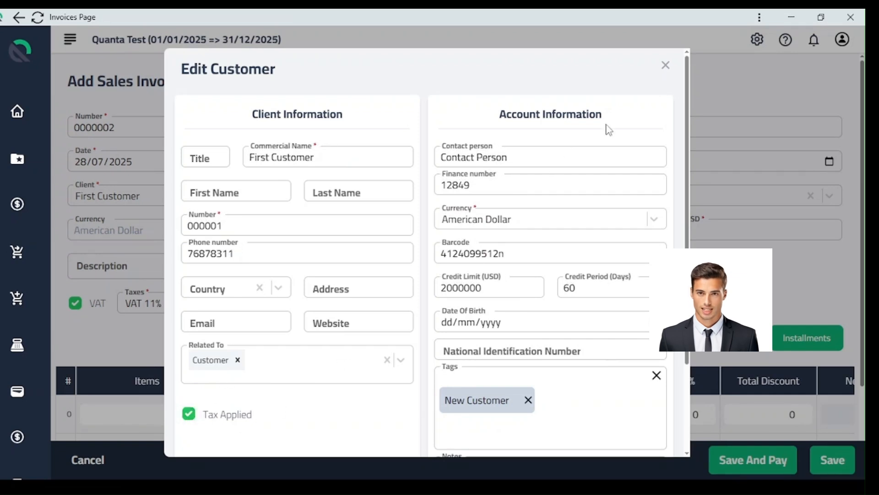
left_click(665, 65)
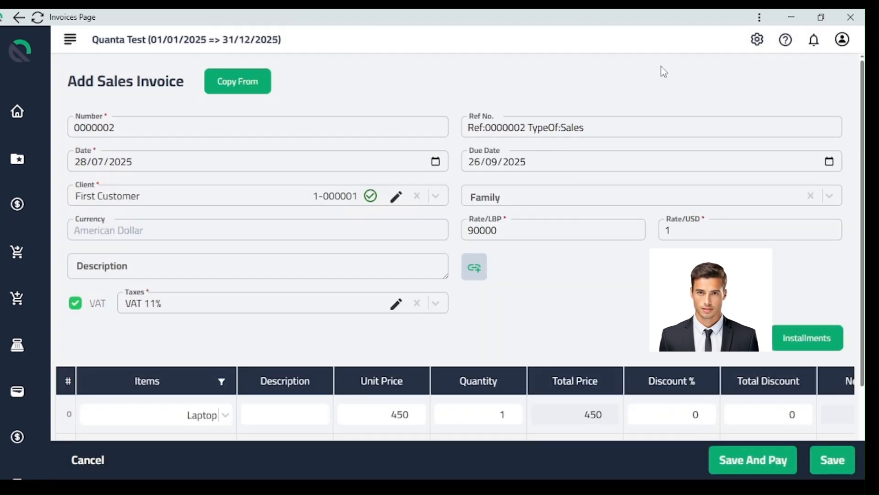
Check the tax and status settings in the Laptop item's stock record, and close it without changes.
left_click(205, 418)
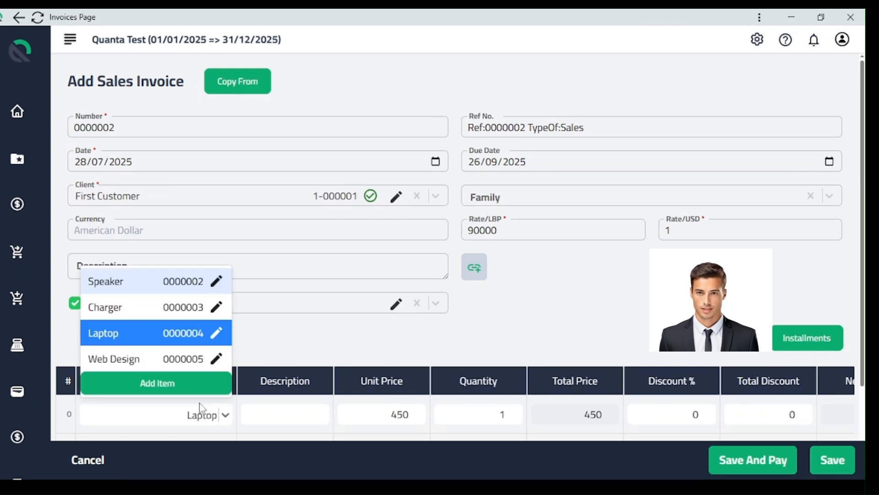
left_click(221, 334)
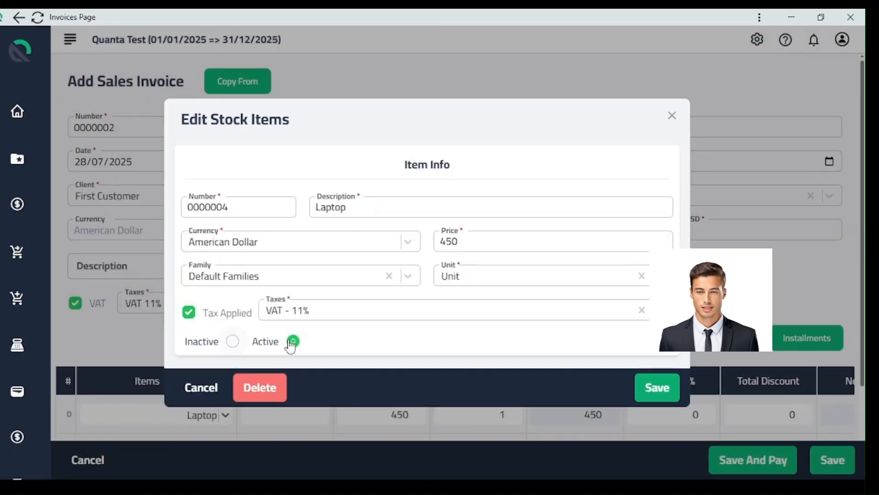
left_click(672, 118)
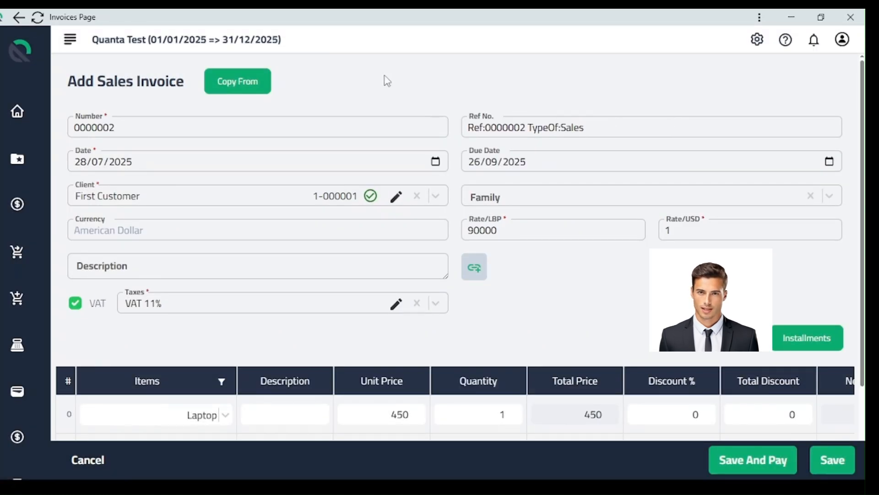
Review the accounting period, the client choices and the line item choices of the sales invoice.
left_click_drag(283, 40, 176, 49)
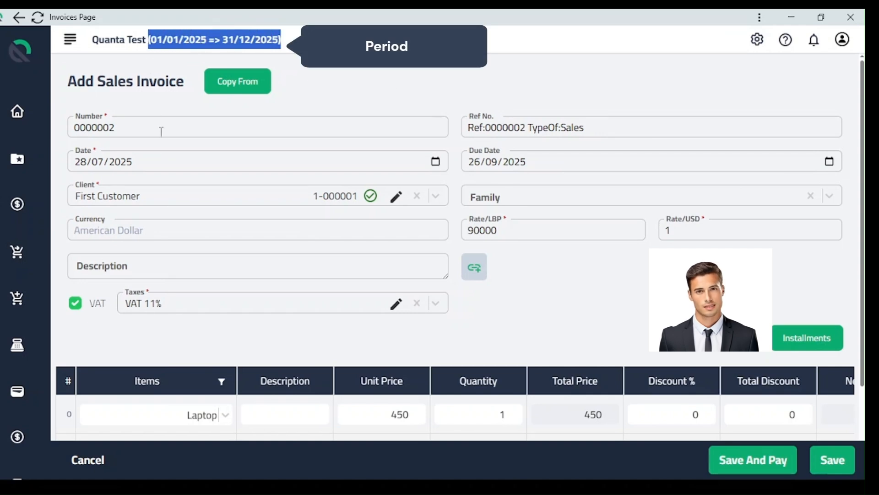
left_click(159, 195)
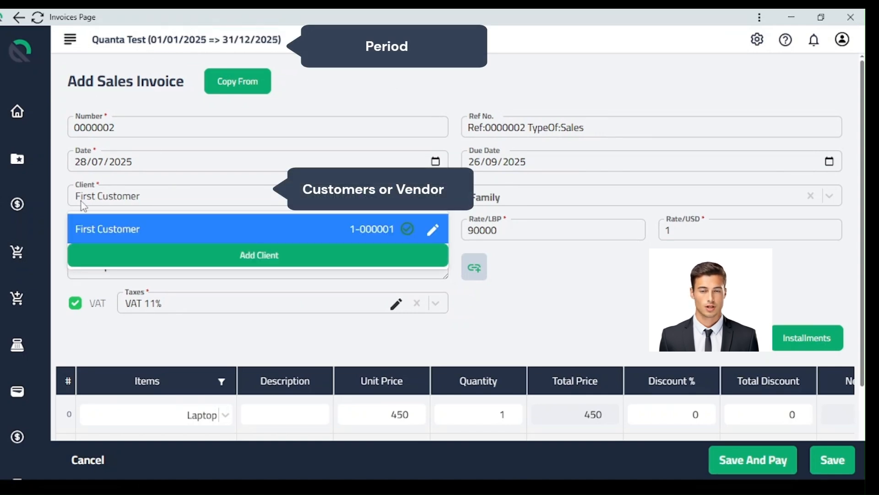
left_click(188, 415)
left_click(192, 337)
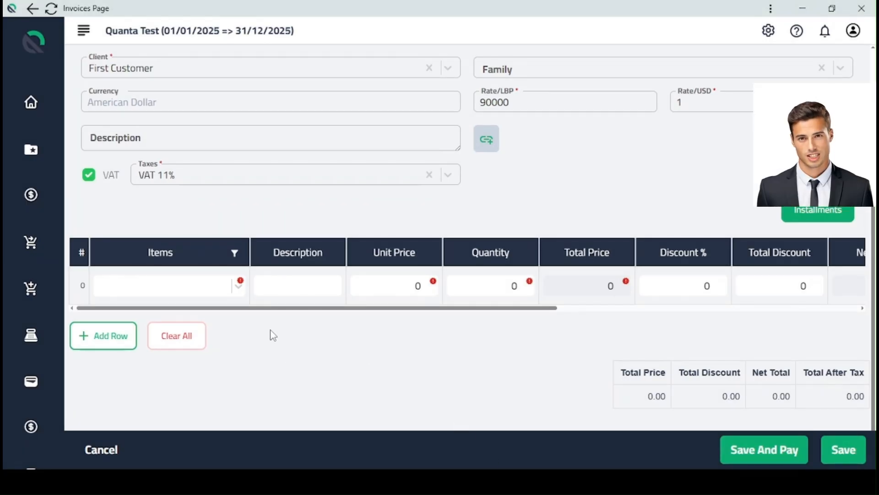
View the item choices for the empty invoice line and the new-item type prompt, and dismiss the prompt.
left_click(242, 290)
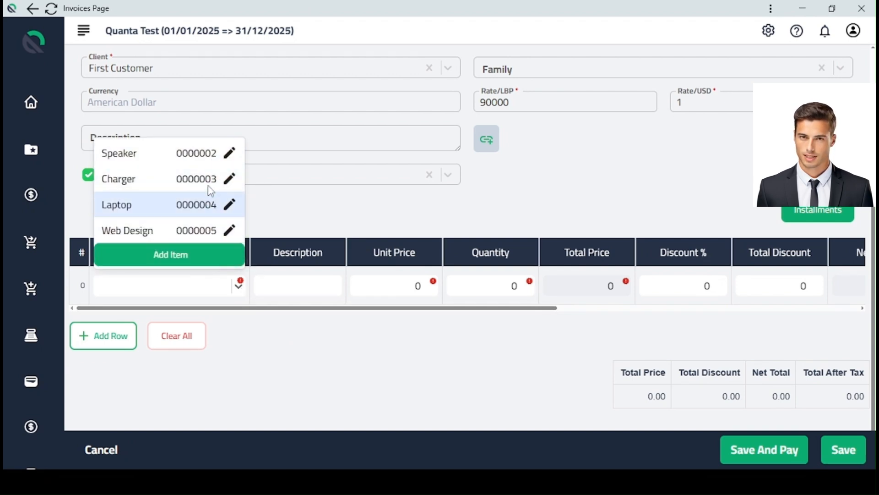
left_click(214, 254)
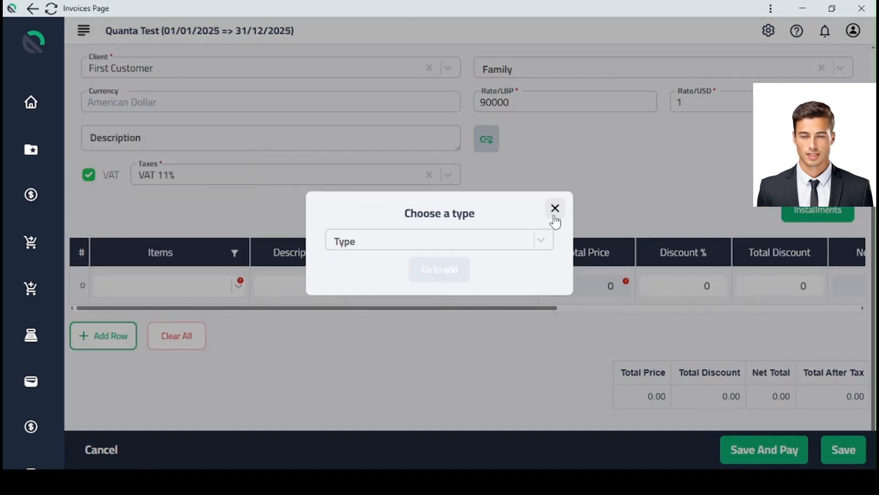
left_click(555, 209)
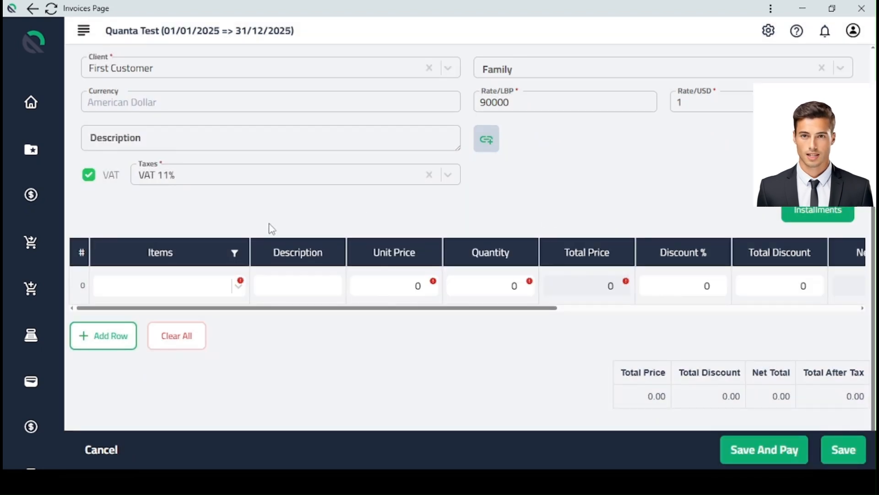
Select Laptop as the first invoice line's item and give the line a 5% discount.
left_click(237, 286)
left_click(211, 214)
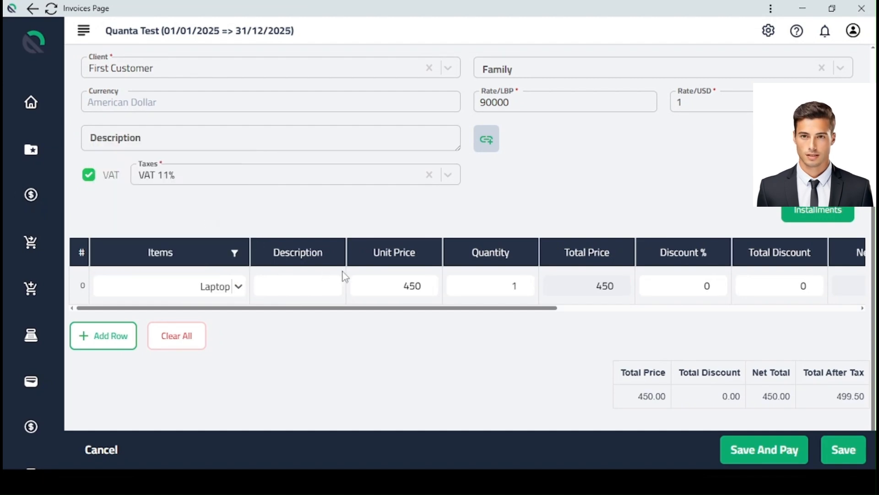
left_click_drag(516, 308, 660, 343)
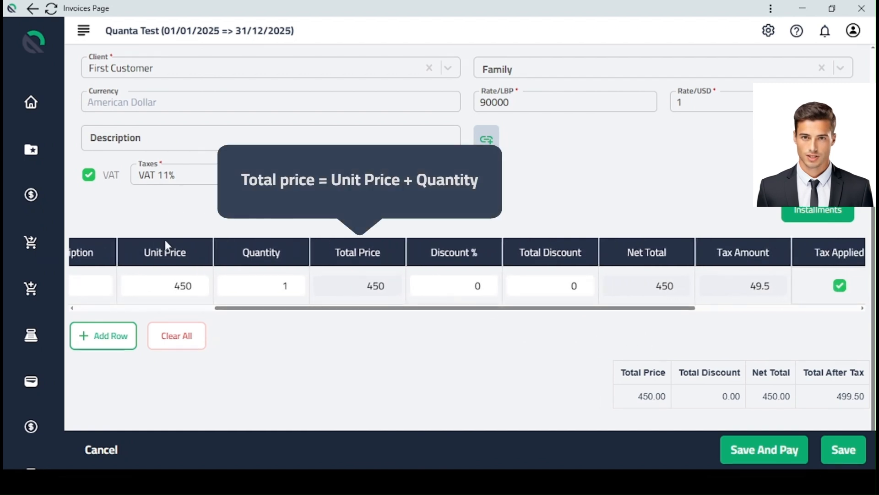
left_click(485, 283)
left_click(485, 283)
left_click(485, 283)
left_click(485, 282)
left_click(485, 282)
left_click_drag(493, 304, 602, 335)
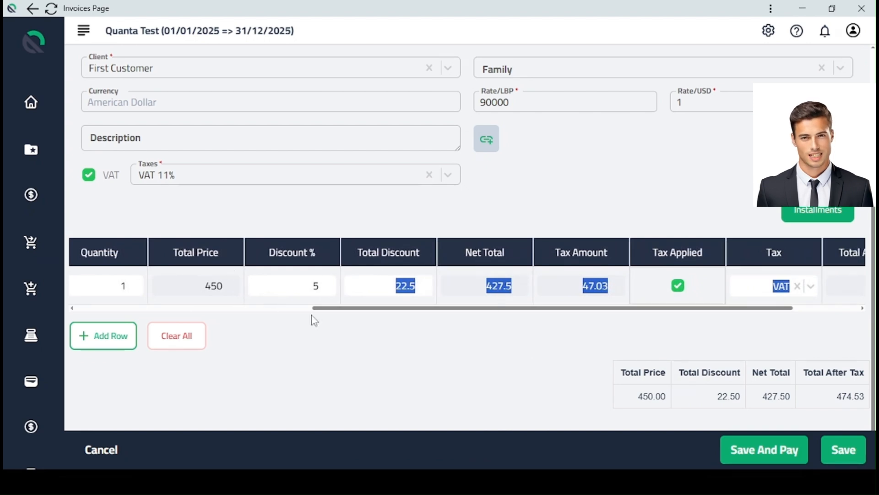
Turn the Laptop line's applied tax off and back on, and choose VAT as its tax.
left_click(401, 337)
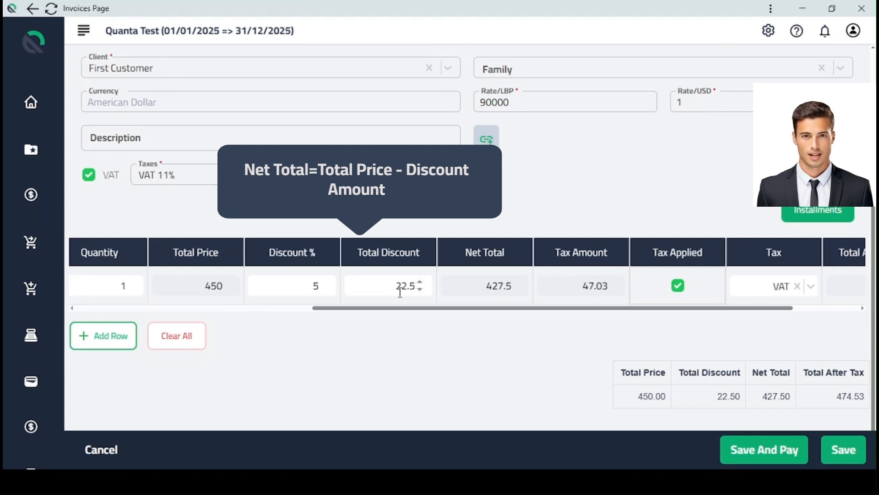
left_click_drag(489, 314, 569, 318)
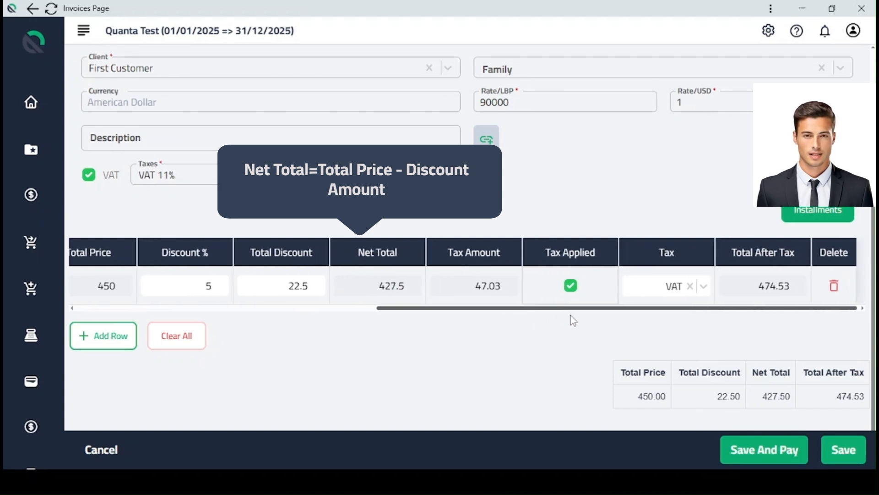
left_click(571, 287)
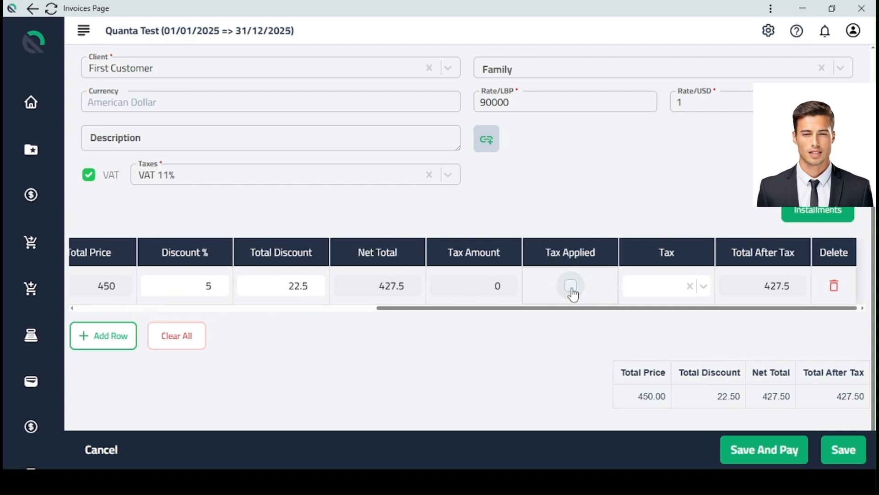
left_click(571, 287)
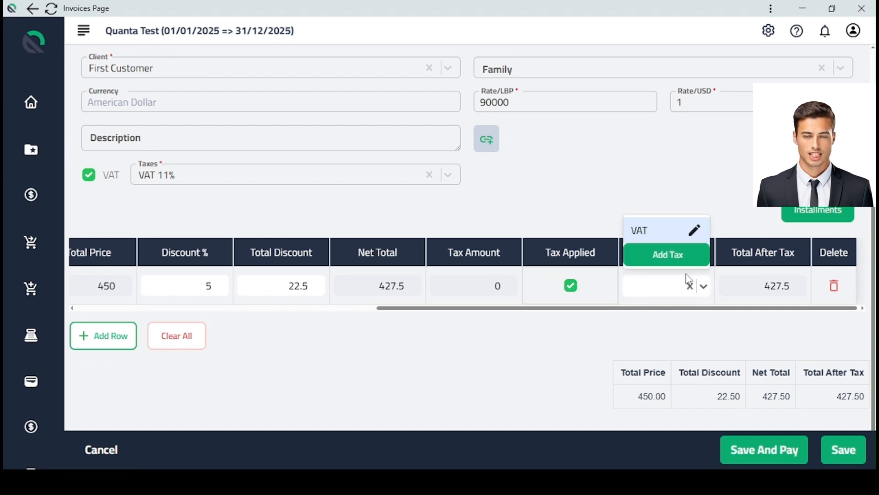
left_click(675, 230)
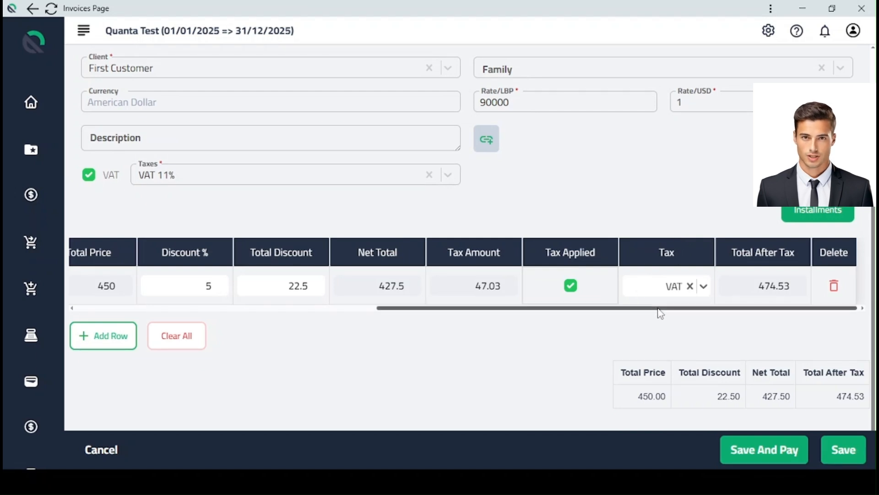
Check the Laptop line's total after tax, request the line's deletion and decline the confirmation.
mouse_move(784, 293)
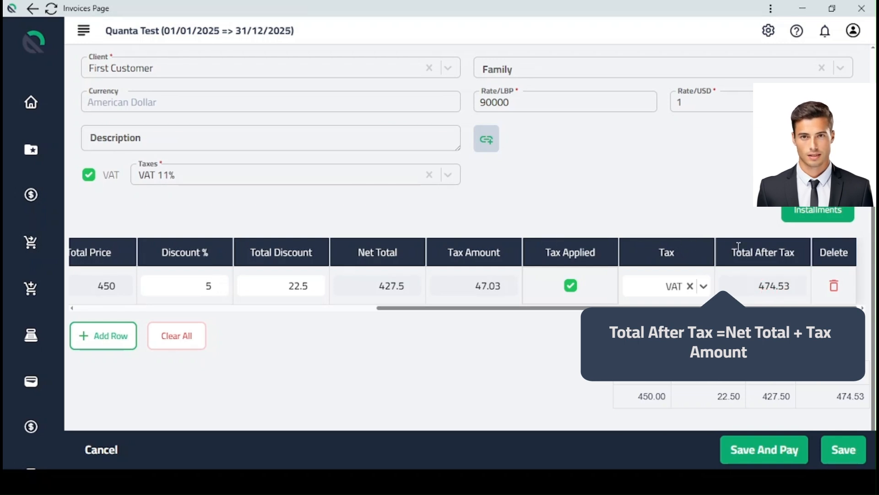
left_click(833, 286)
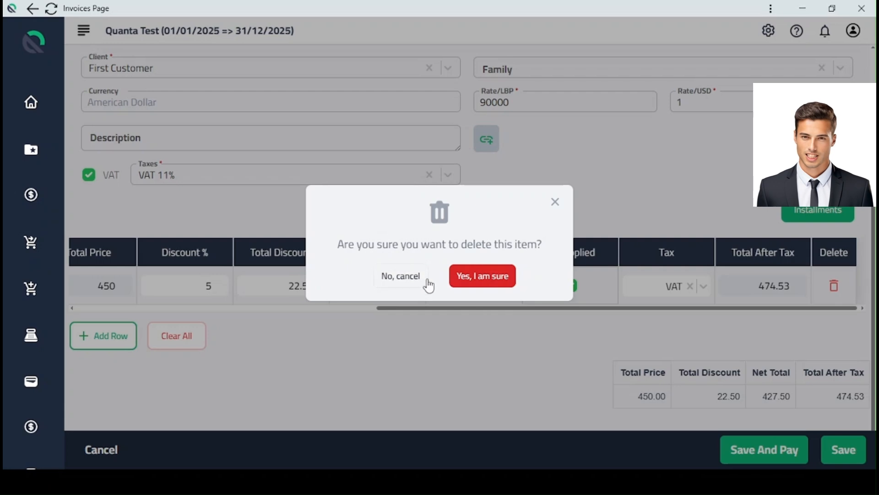
left_click(407, 280)
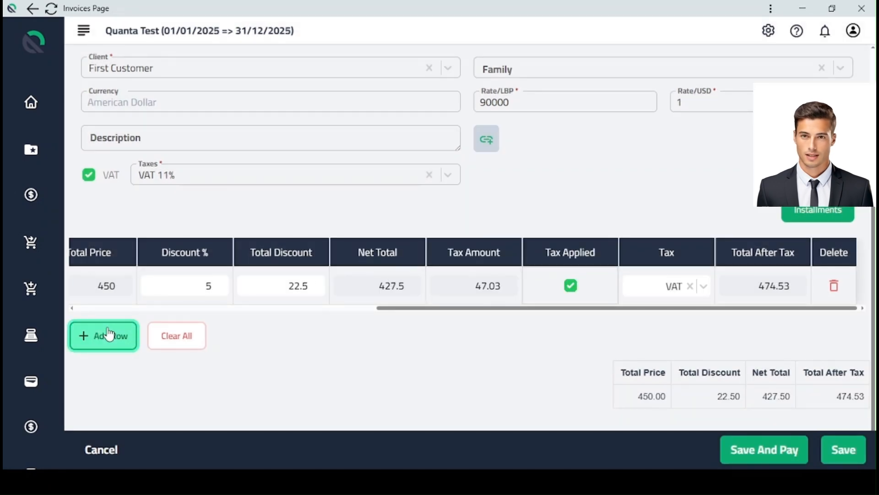
Add an empty second line to the invoice, and try clearing all lines but decline the confirmation.
left_click(108, 334)
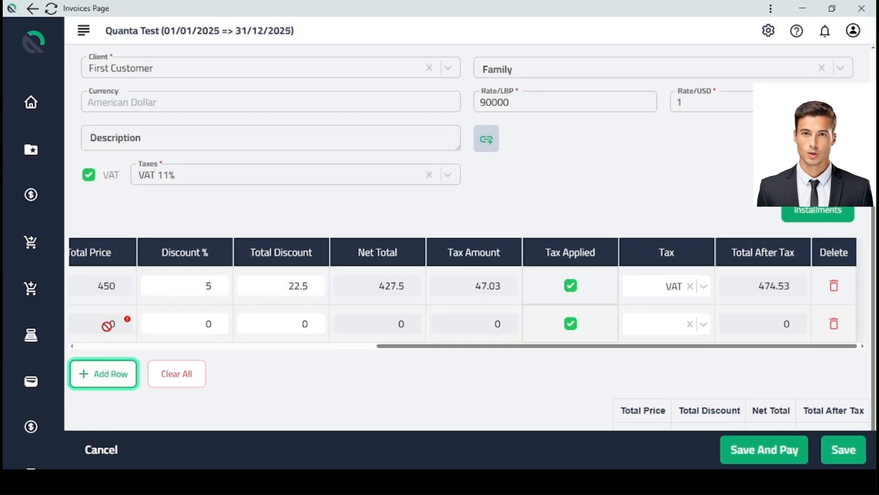
left_click(191, 374)
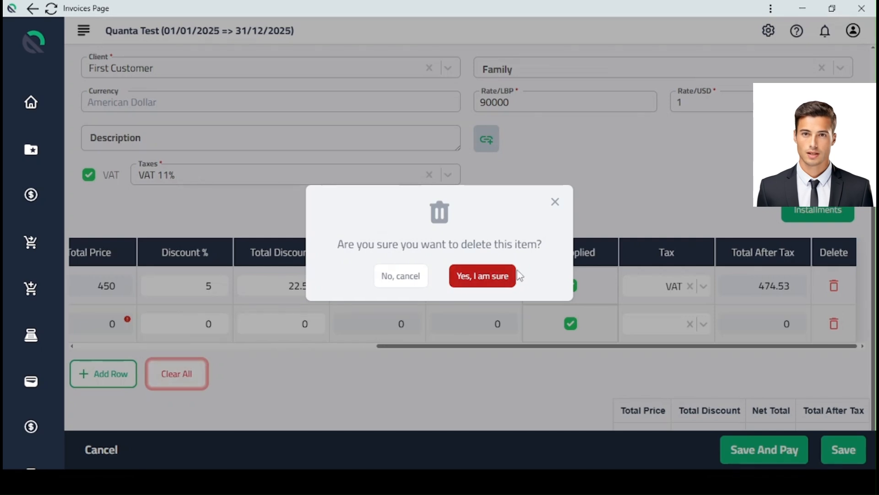
left_click(388, 277)
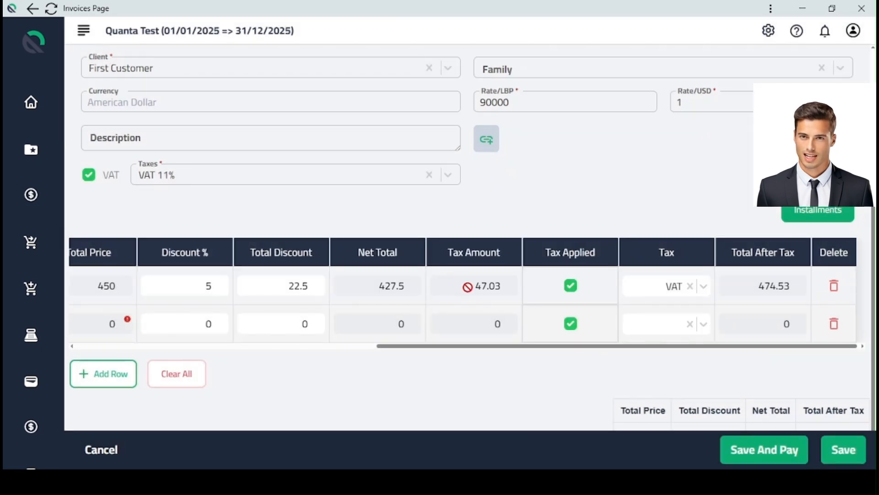
scroll(596, 329, "down", 1)
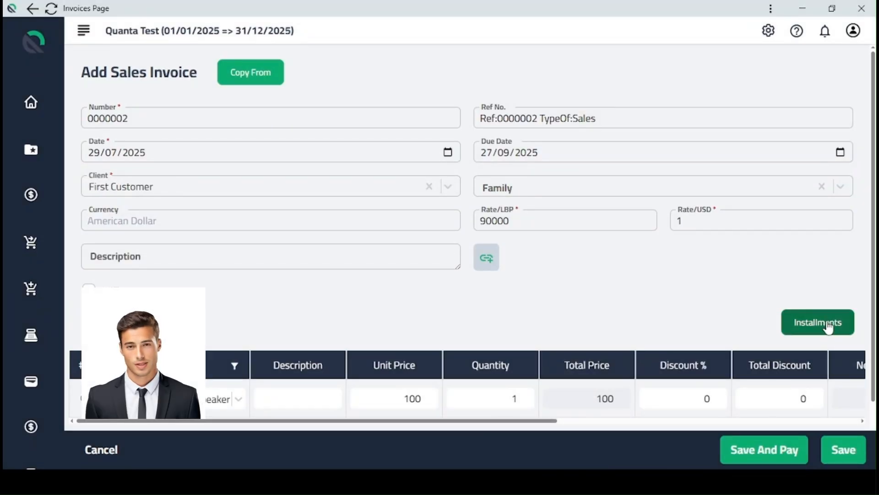
View the installment settings of the Speaker invoice, close them without changes and check the invoice's due date.
left_click(801, 325)
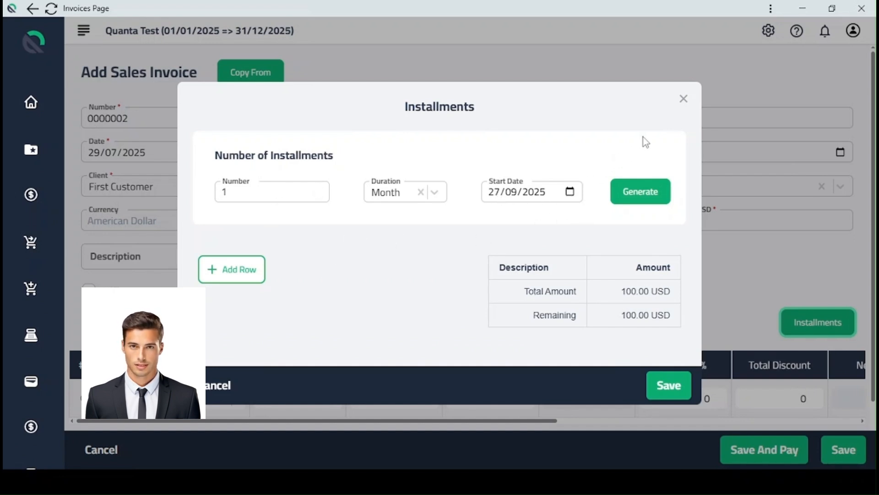
left_click(682, 102)
left_click(494, 159)
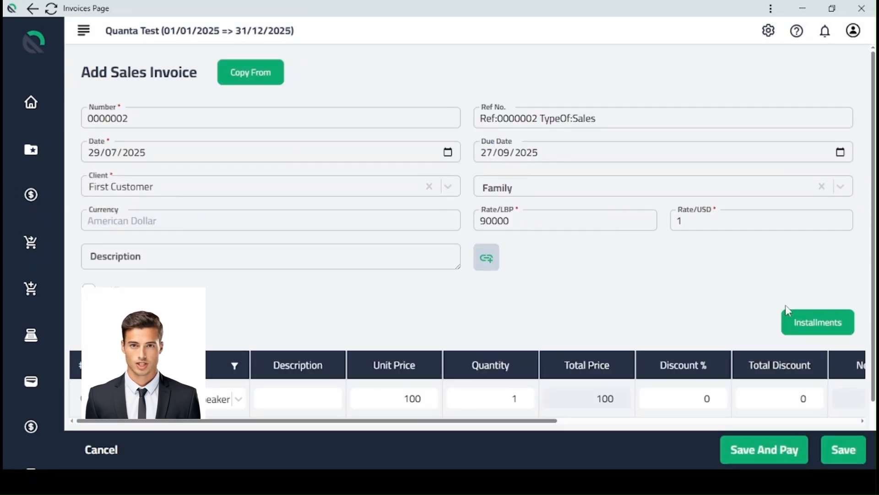
Generate 5 installments for the invoice with a Month duration and the start date 27/09/2025.
left_click(807, 319)
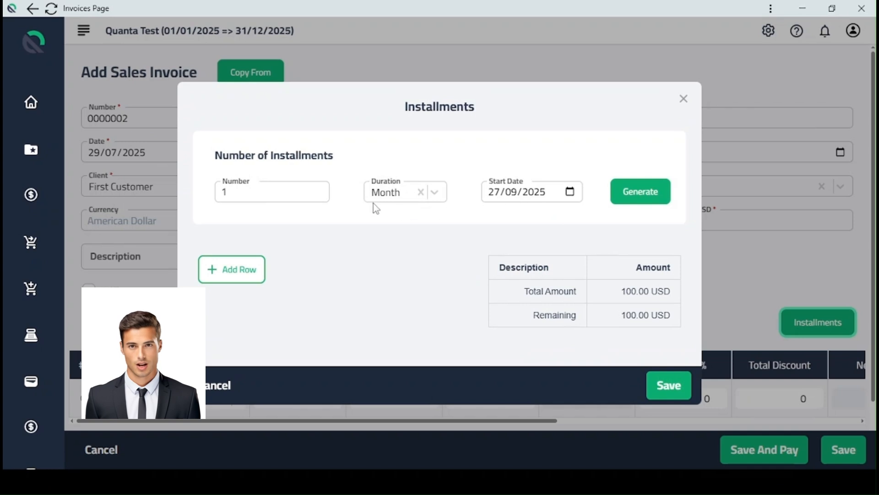
left_click(288, 194)
double_click(233, 192)
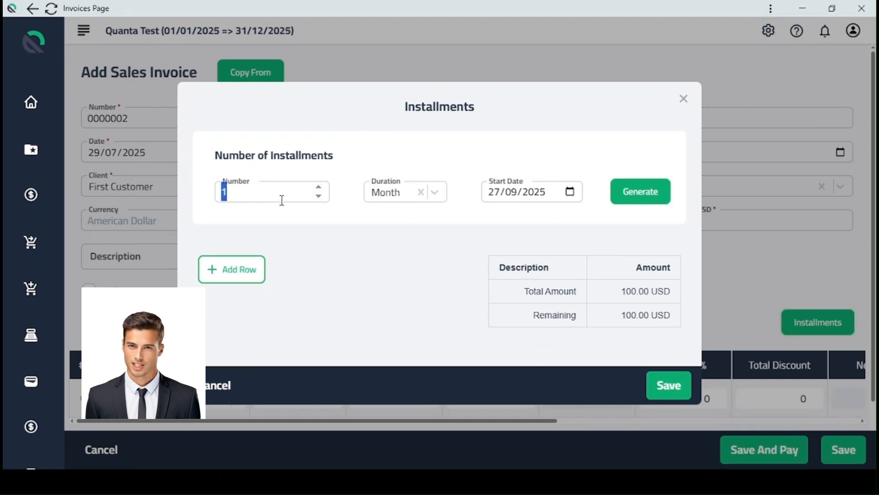
left_click(378, 216)
left_click(396, 199)
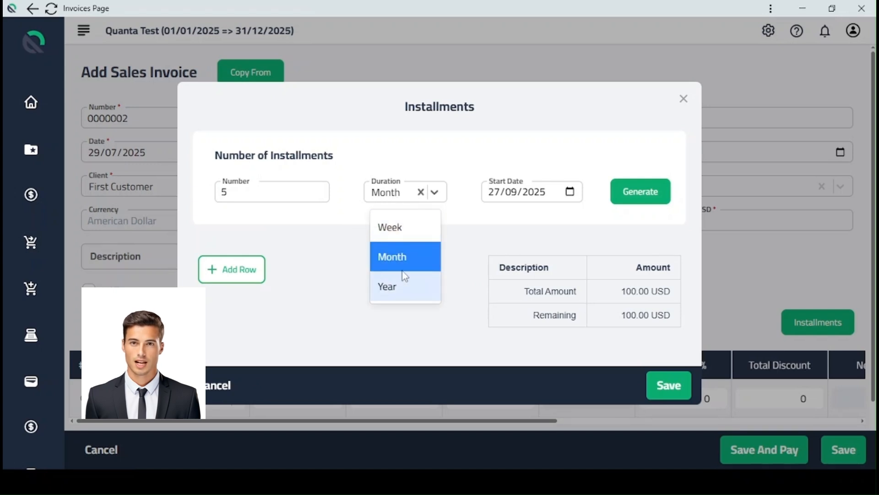
left_click(419, 266)
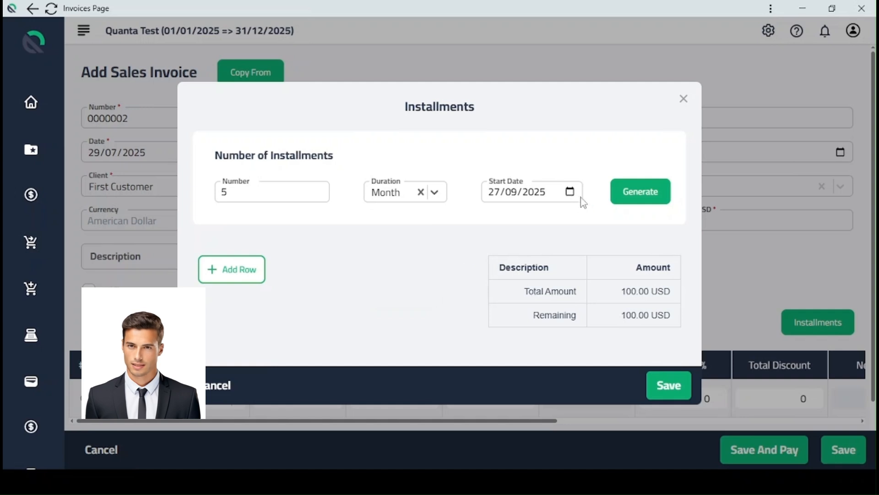
left_click(632, 203)
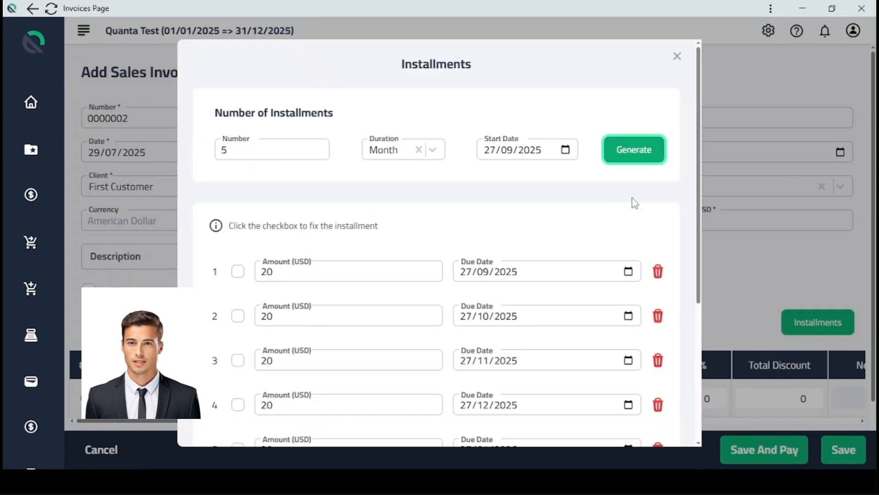
Review the amounts and due dates of the generated installments against the start date and the total and remaining amounts.
scroll(388, 185, "down", 2)
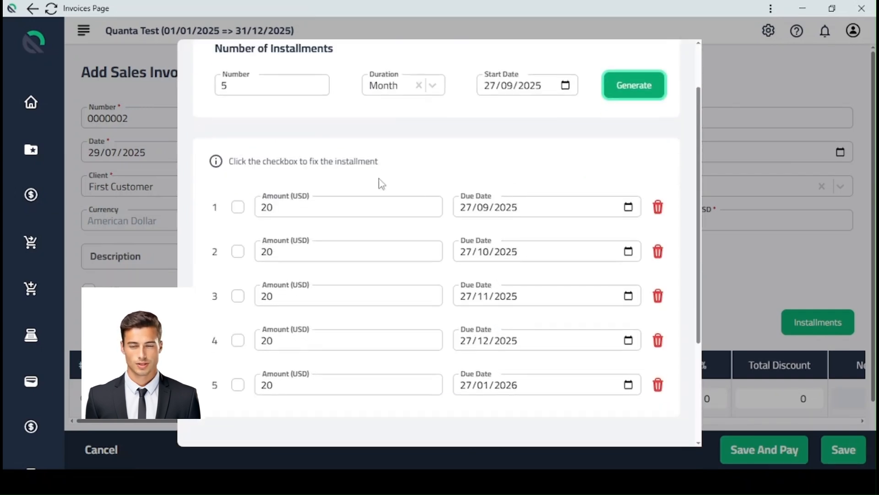
scroll(278, 154, "down", 4)
scroll(308, 132, "up", 2)
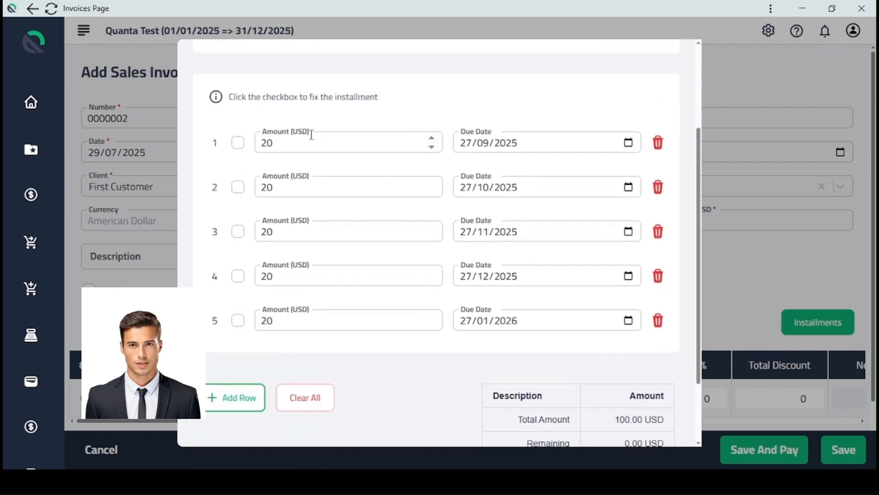
scroll(458, 224, "down", 2)
scroll(455, 274, "up", 4)
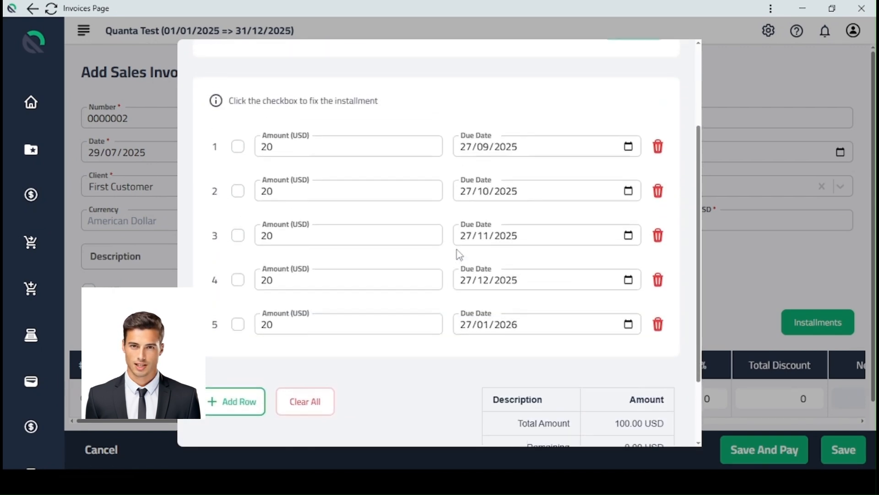
left_click(485, 208)
left_click(515, 93)
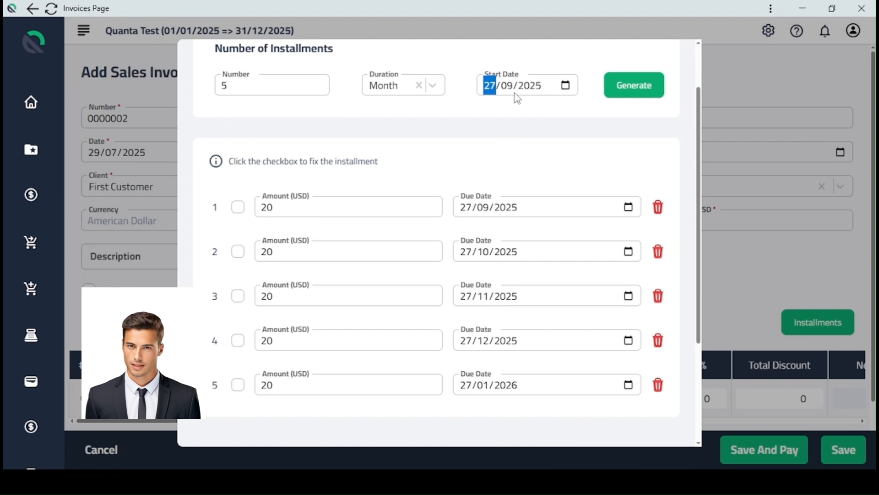
left_click(513, 209)
left_click(313, 211)
left_click(305, 256)
Add a sixth installment of 5 USD and delete it again.
scroll(366, 247, "down", 4)
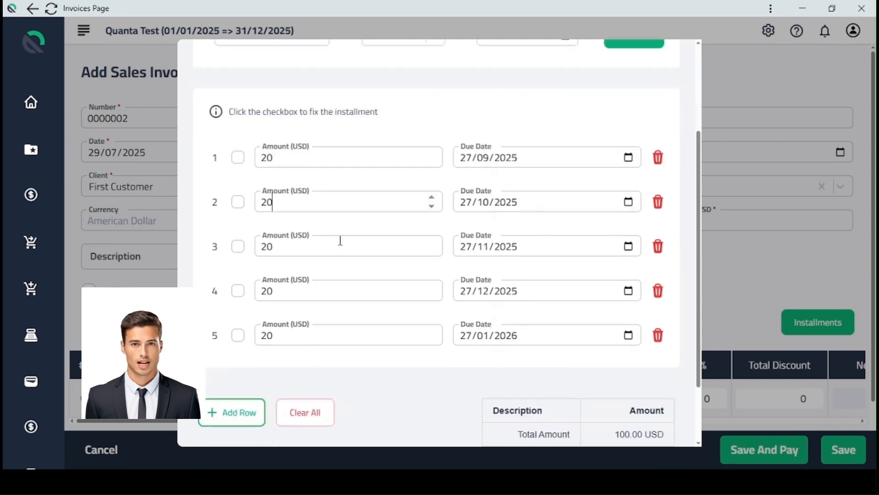
left_click(245, 316)
left_click(282, 274)
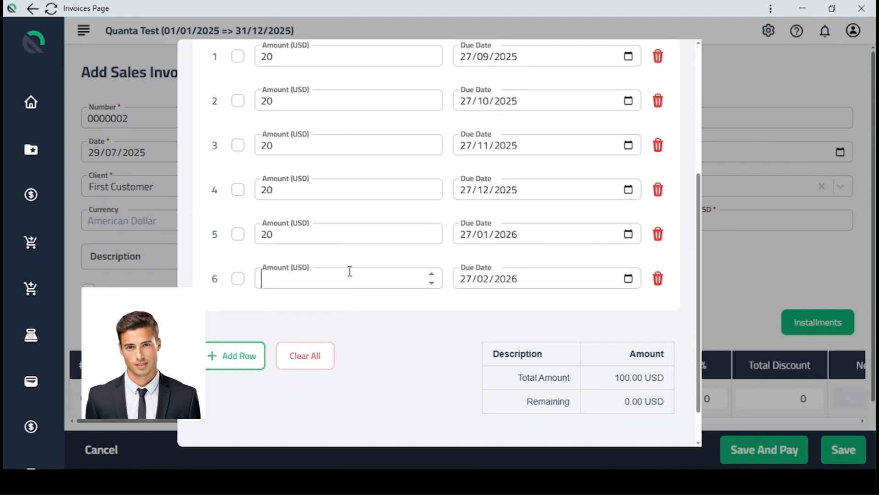
type("5")
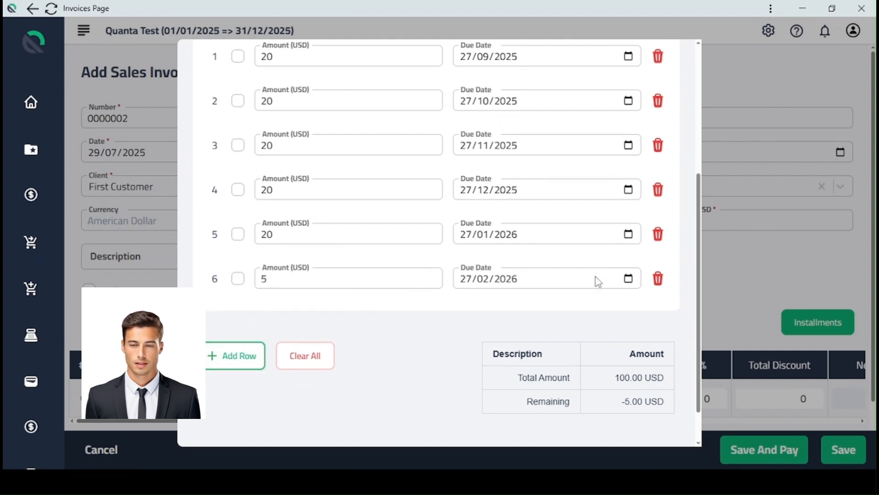
left_click(656, 283)
Set the first installment's amount to 40 USD and mark that installment as fixed.
scroll(467, 265, "up", 5)
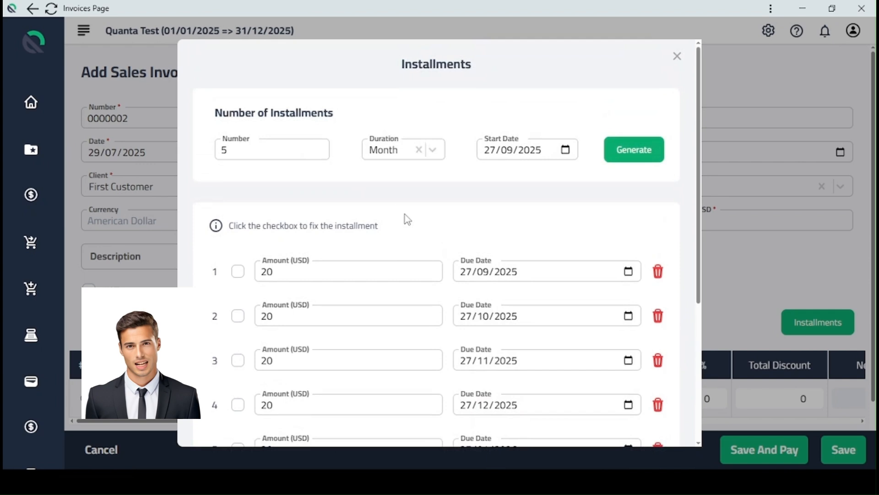
left_click(238, 271)
left_click(238, 271)
left_click(268, 271)
key("shift+Left")
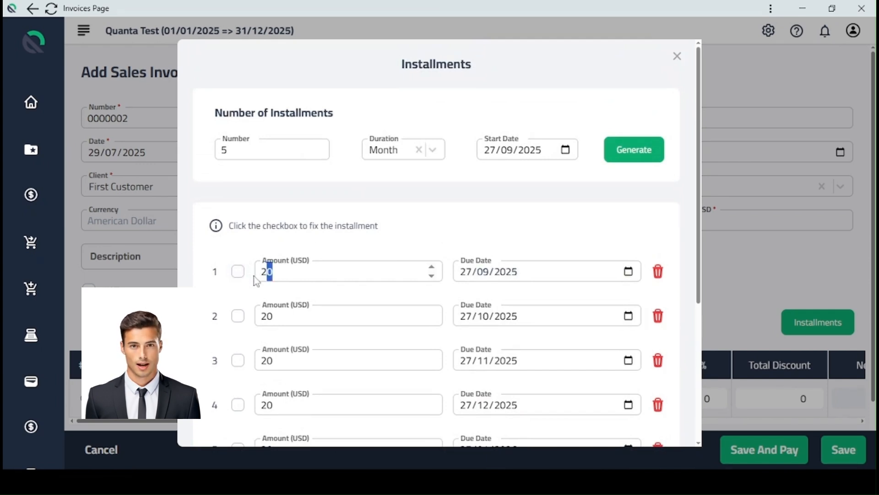
key("shift+Left")
type("40")
left_click(242, 274)
Regenerate the installments to spread the rest over the unfixed ones, and review the new amounts.
scroll(458, 201, "down", 3)
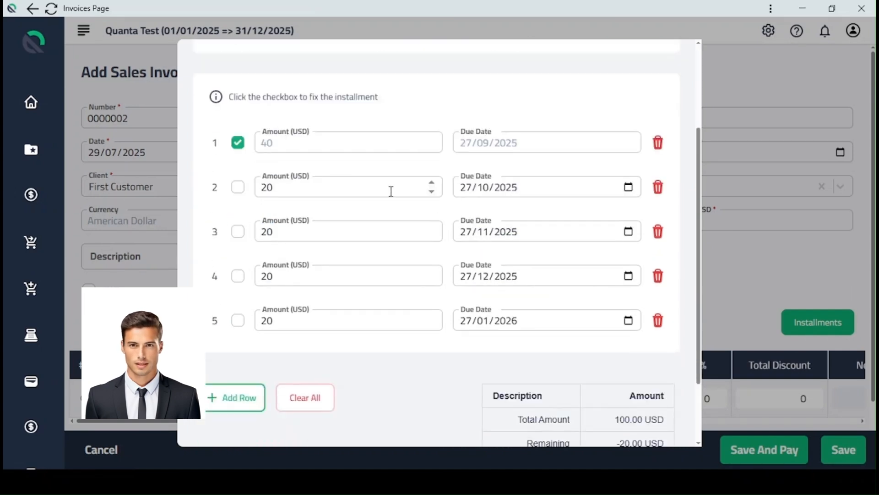
scroll(342, 209, "up", 3)
left_click(624, 148)
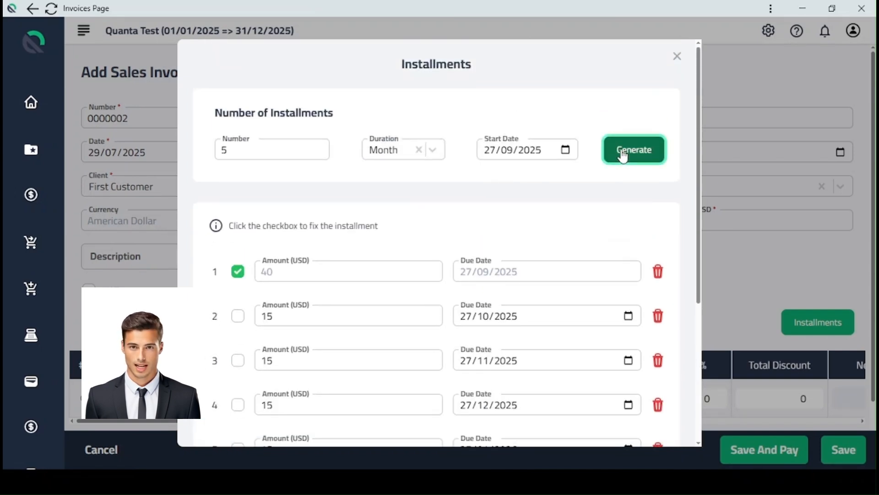
scroll(305, 254, "down", 3)
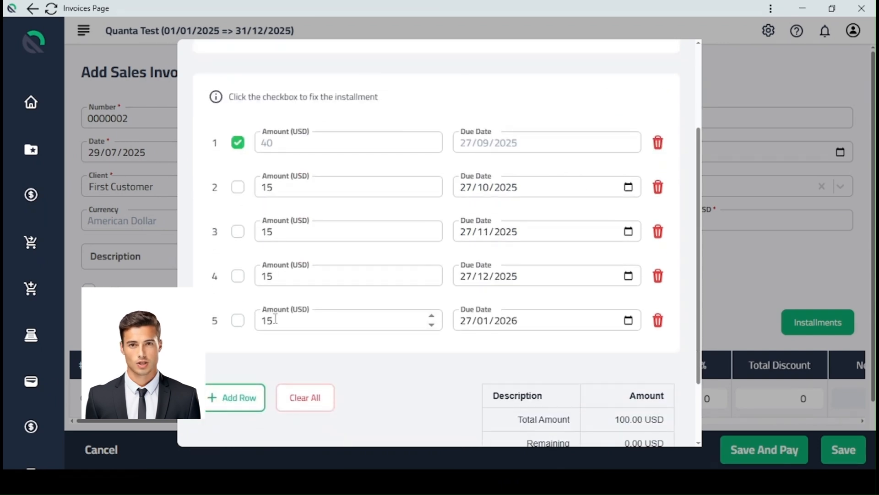
scroll(363, 147, "up", 2)
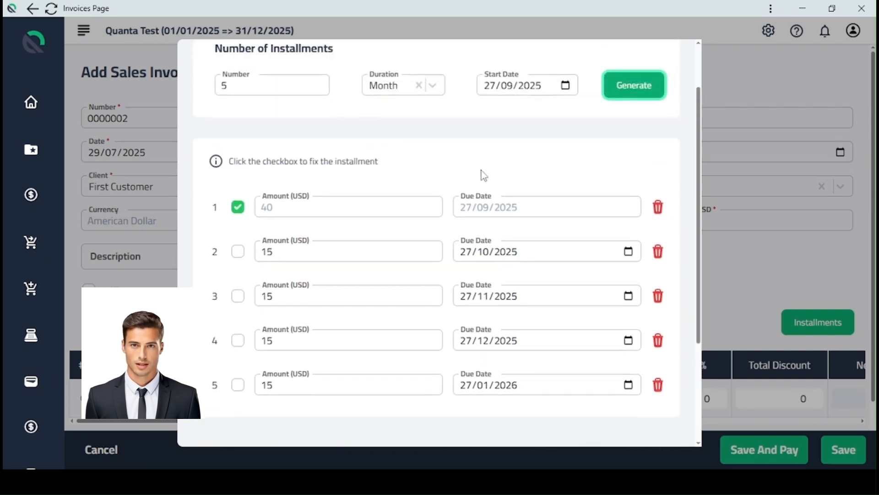
scroll(481, 173, "up", 2)
Set the second installment's due date to 27/11/2025 and save the installment plan.
scroll(483, 177, "down", 3)
left_click(484, 187)
type("11")
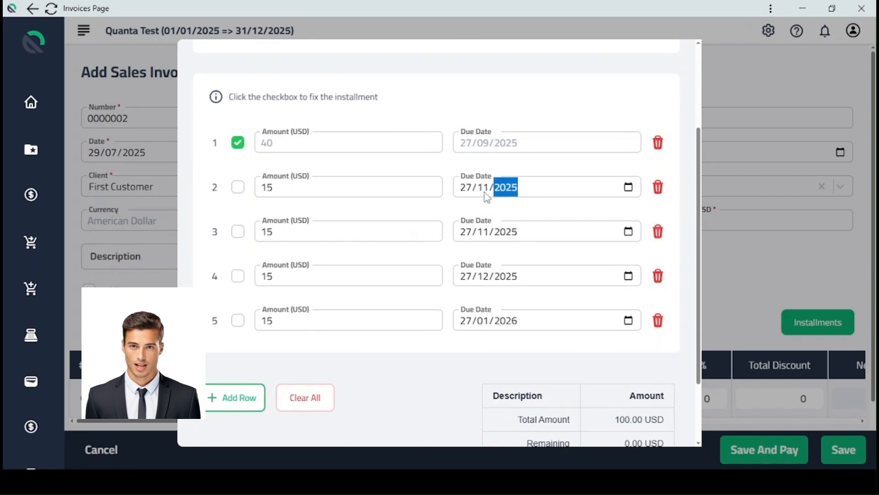
left_click(469, 192)
left_click(468, 229)
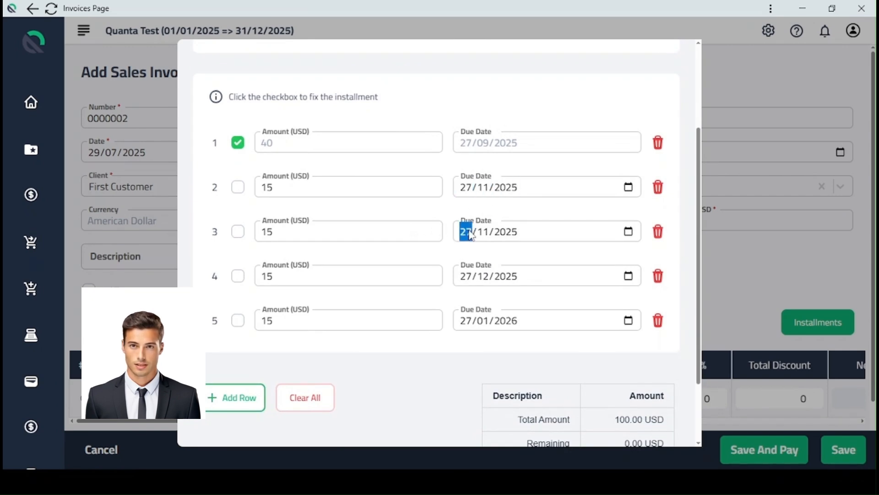
scroll(441, 344, "down", 1)
scroll(441, 344, "down", 3)
left_click(657, 428)
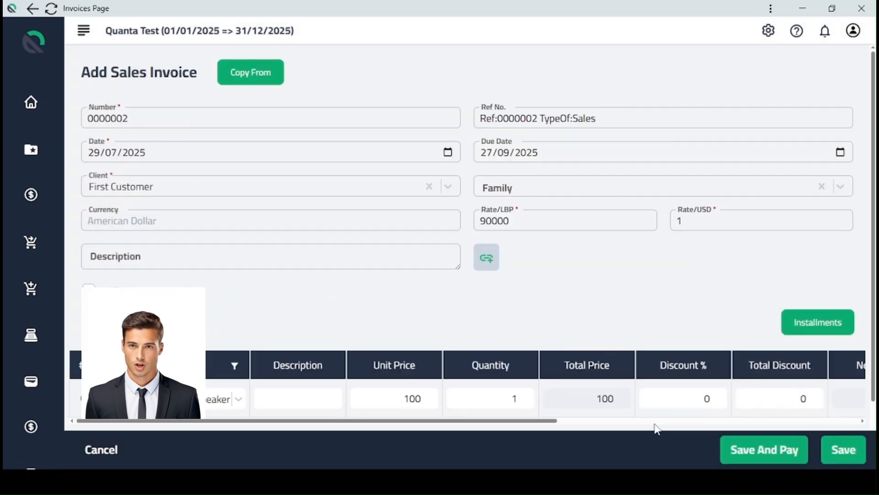
Reopen the installment plan, check its total amount against the installments, and save the plan.
left_click(810, 324)
scroll(603, 394, "down", 5)
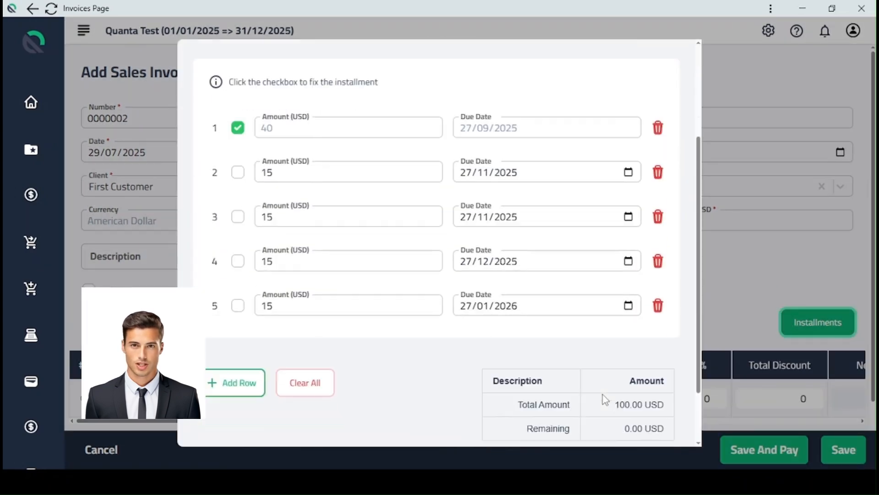
left_click_drag(611, 346, 658, 334)
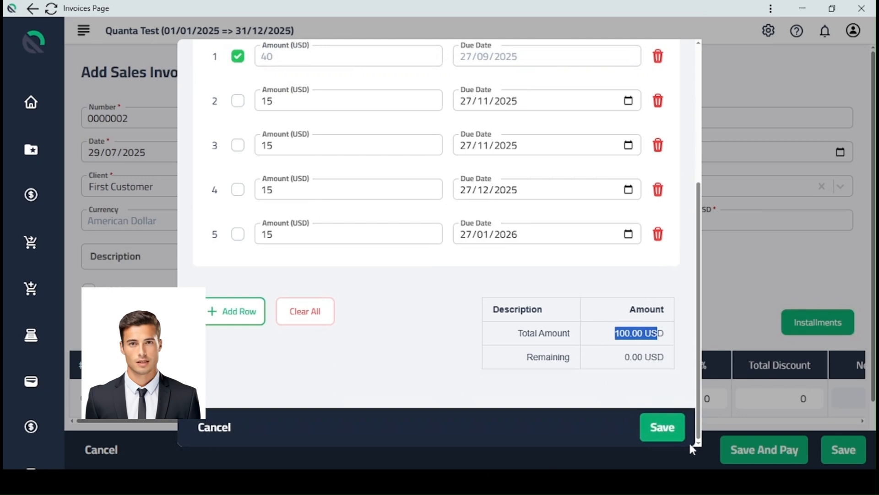
left_click(679, 432)
Examine the invoice's header fields, item line and total after tax.
scroll(732, 348, "down", 3)
left_click_drag(828, 394, 867, 397)
left_click(670, 313)
scroll(652, 311, "up", 2)
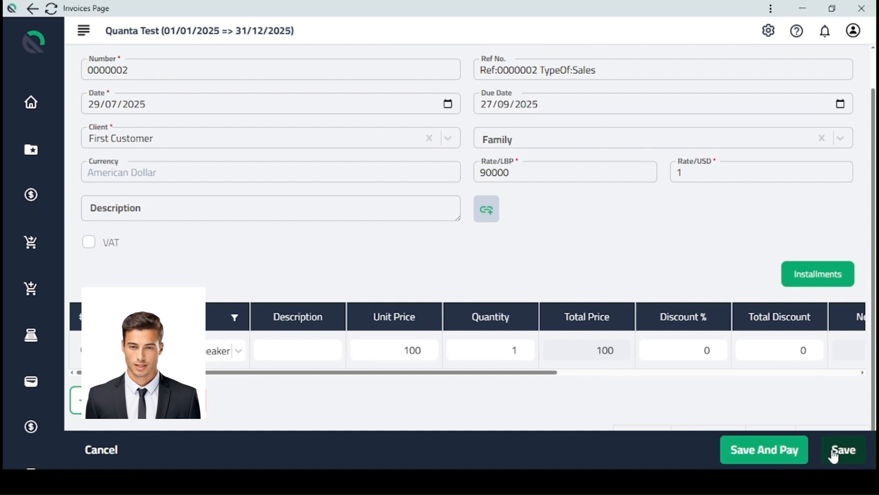
scroll(694, 242, "up", 1)
scroll(691, 248, "up", 1)
scroll(593, 247, "down", 4)
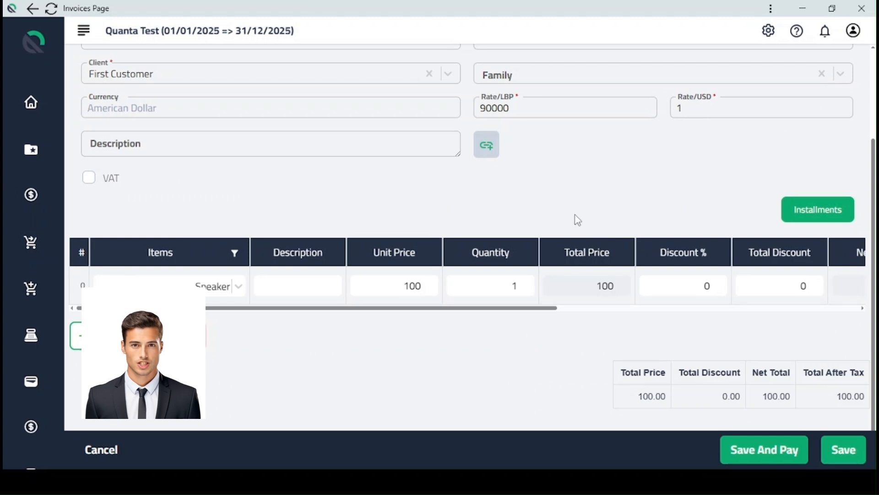
scroll(575, 217, "up", 4)
scroll(575, 217, "down", 4)
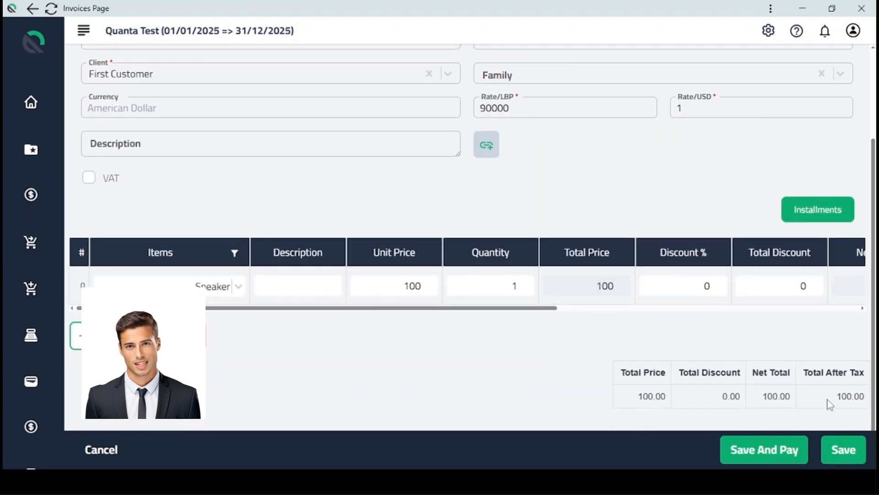
Review the invoice's installment plan once more and close it.
left_click(818, 209)
scroll(632, 407, "down", 5)
scroll(641, 275, "up", 5)
left_click(677, 56)
Attach the files React Test.pdf and fix avergae cost in slips.txt from the Documents folder to the invoice.
scroll(514, 173, "up", 3)
left_click(488, 260)
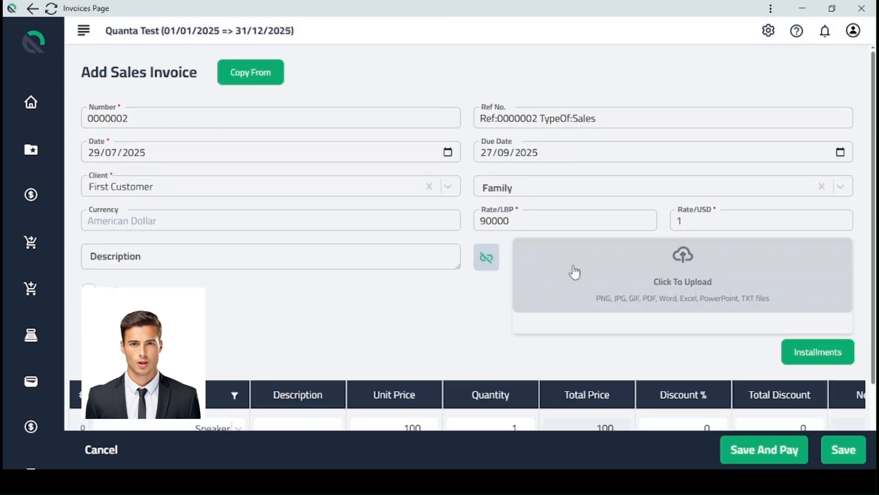
left_click(617, 281)
left_click(172, 156)
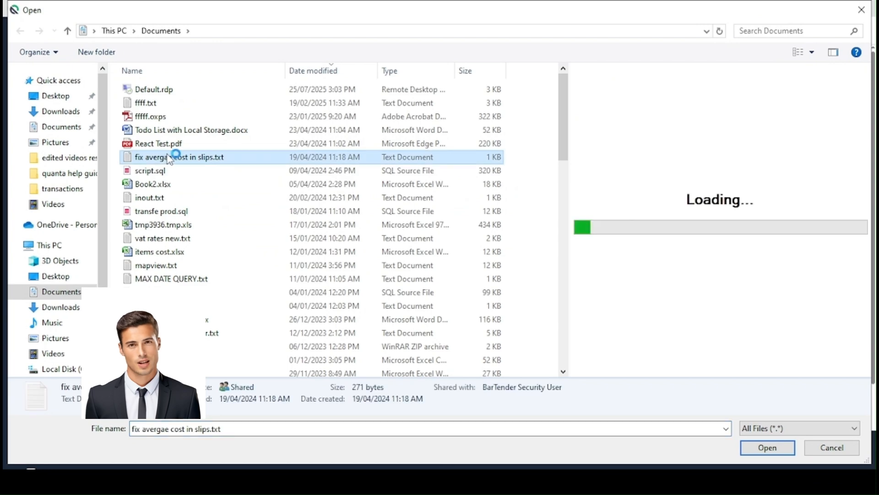
left_click(162, 144, "ctrl")
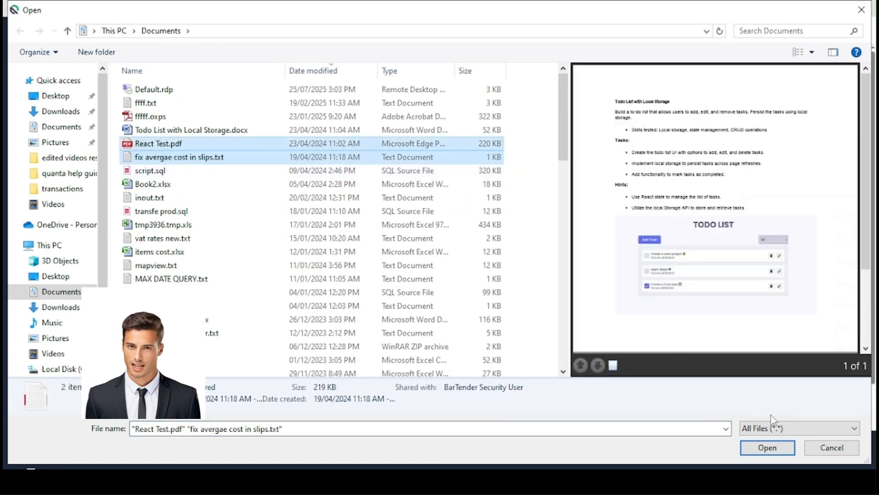
left_click(768, 447)
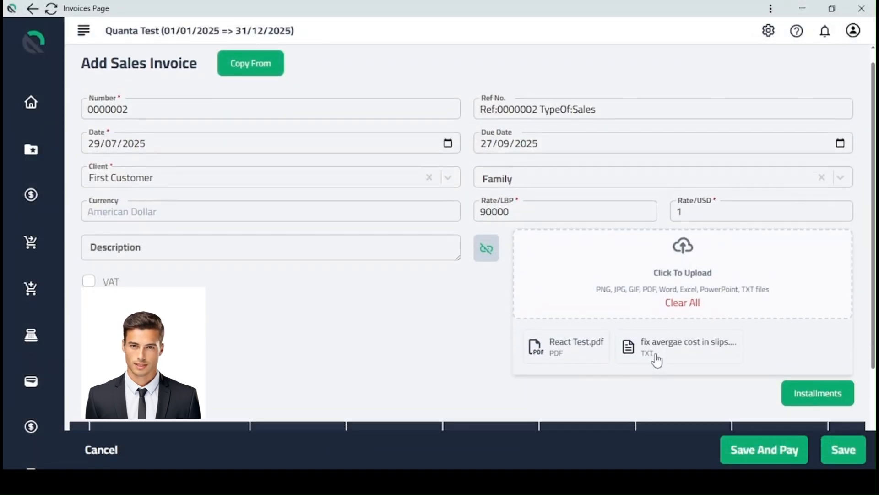
Check the invoice's attachments, item line and totals, and save the invoice.
scroll(638, 355, "down", 3)
scroll(682, 251, "down", 1)
scroll(682, 252, "up", 1)
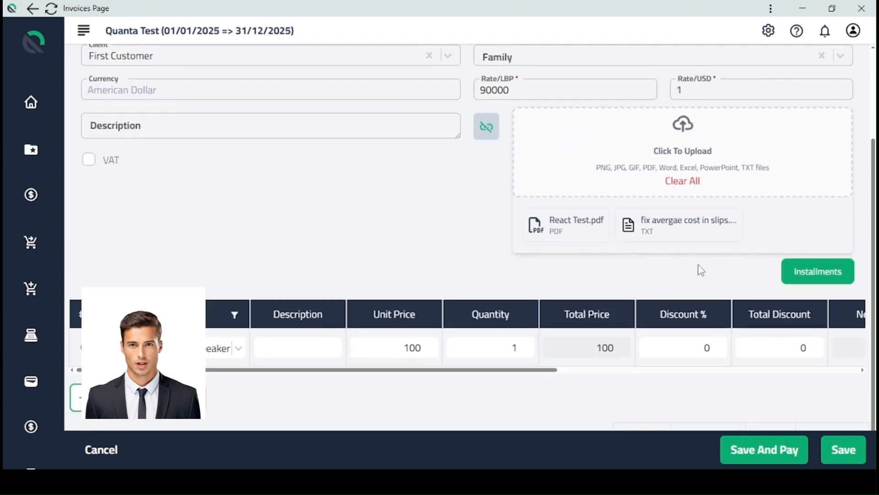
scroll(753, 425, "down", 1)
scroll(775, 414, "up", 3)
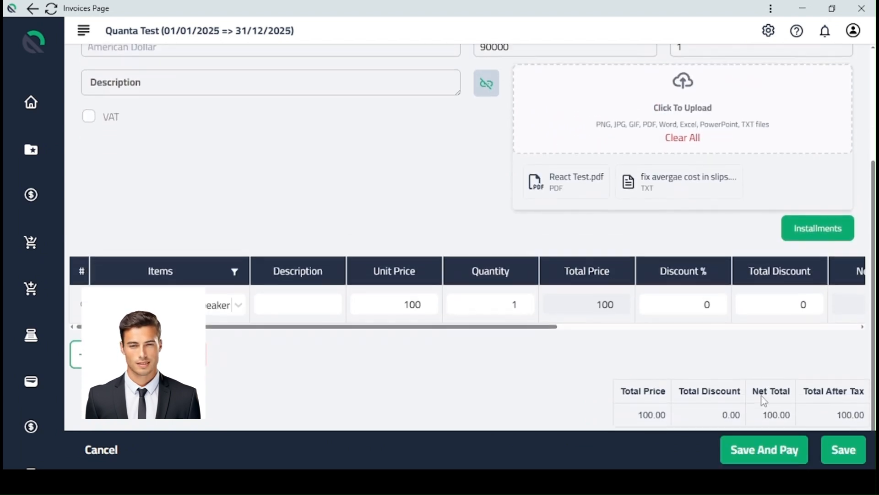
left_click(848, 454)
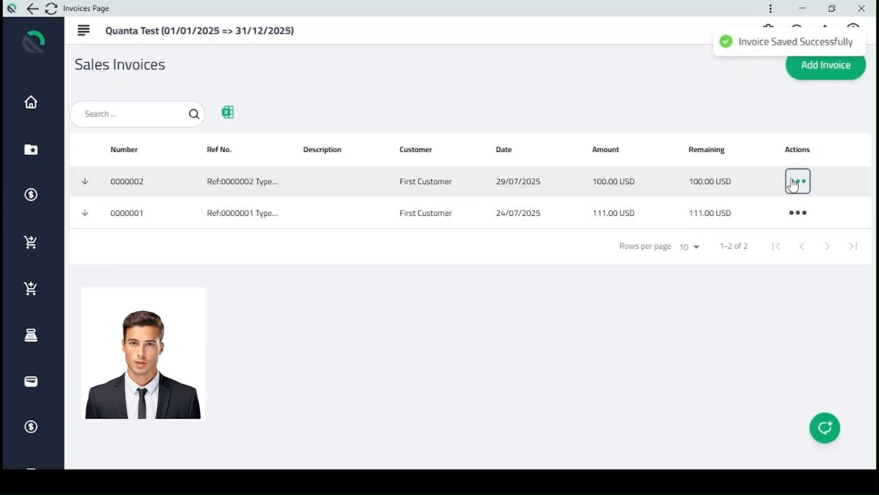
View the accounting voucher of the newly saved sales invoice and return to the invoice list.
left_click(793, 183)
left_click(722, 330)
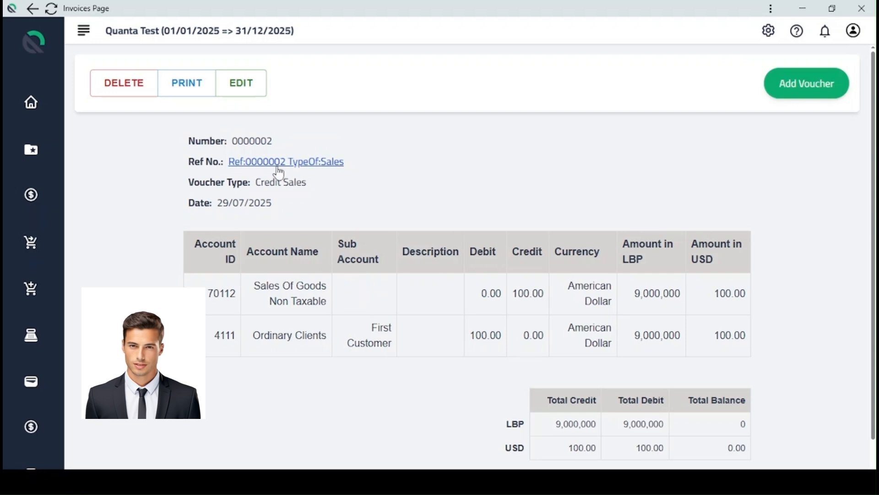
left_click(33, 8)
Open the 29/07/2025 sales invoice for editing, review its details, attachments and totals, and return to the invoice list.
left_click(799, 181)
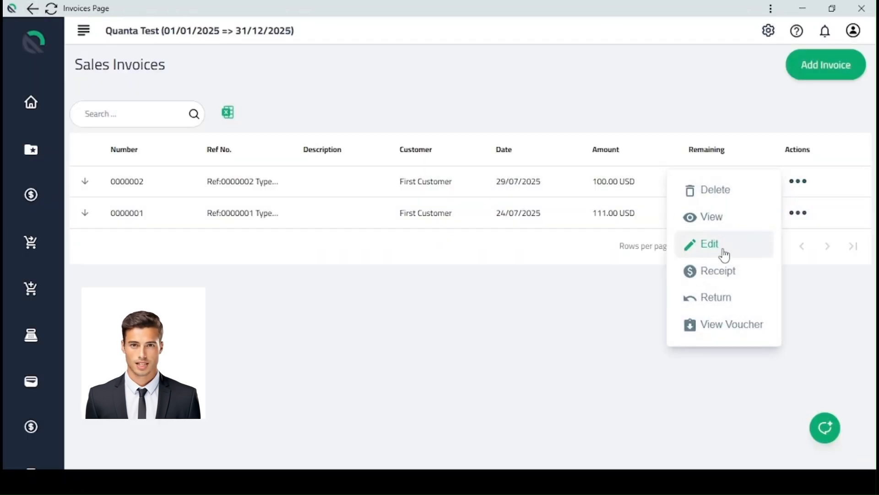
left_click(723, 253)
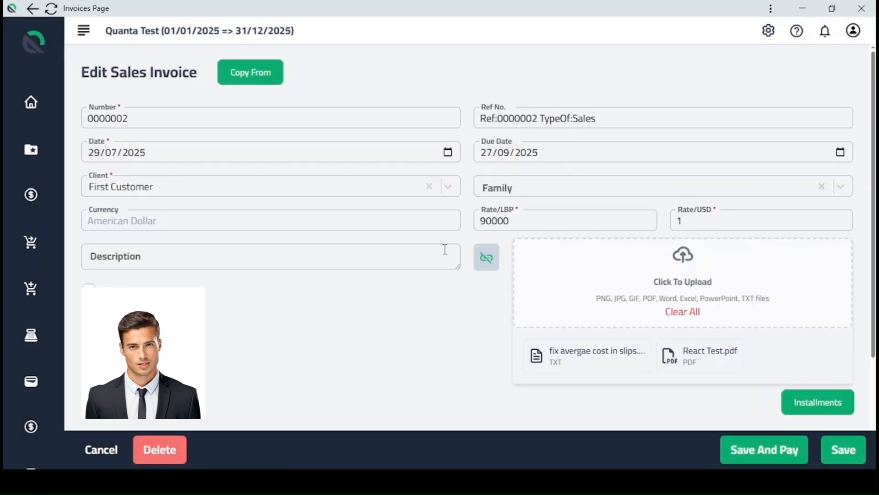
scroll(455, 288, "down", 4)
scroll(457, 295, "up", 4)
scroll(459, 300, "down", 4)
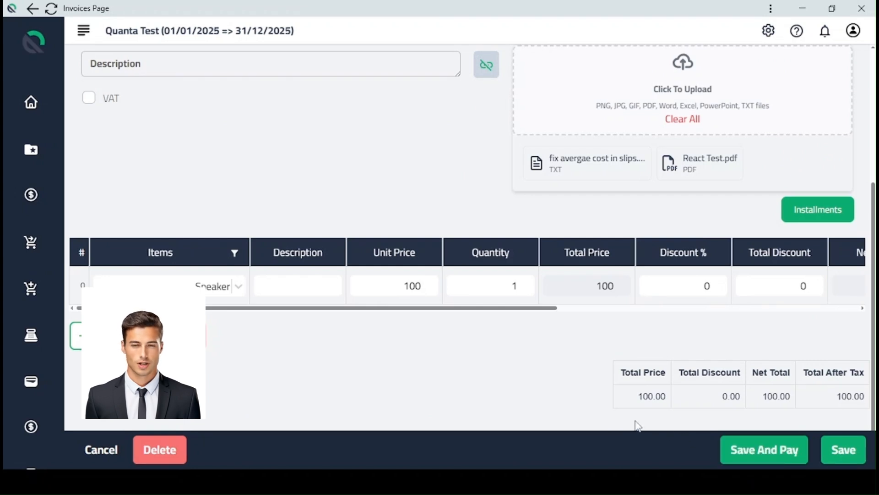
scroll(633, 367, "up", 3)
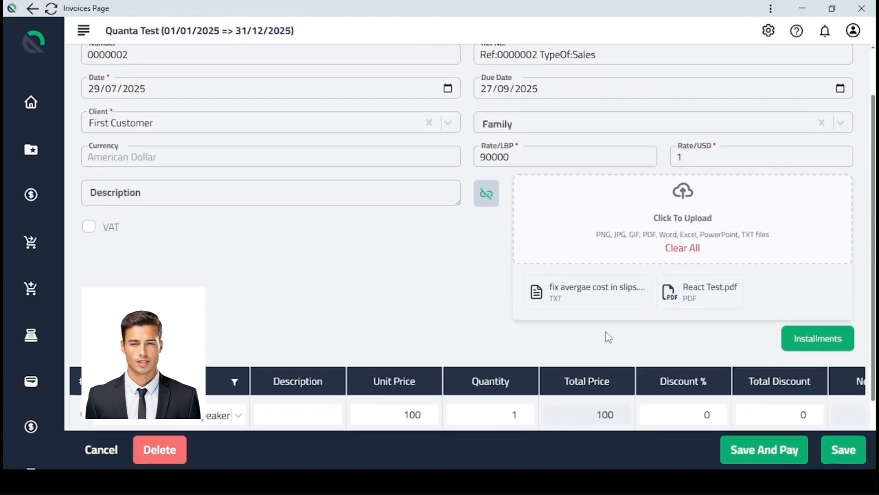
scroll(398, 252, "up", 2)
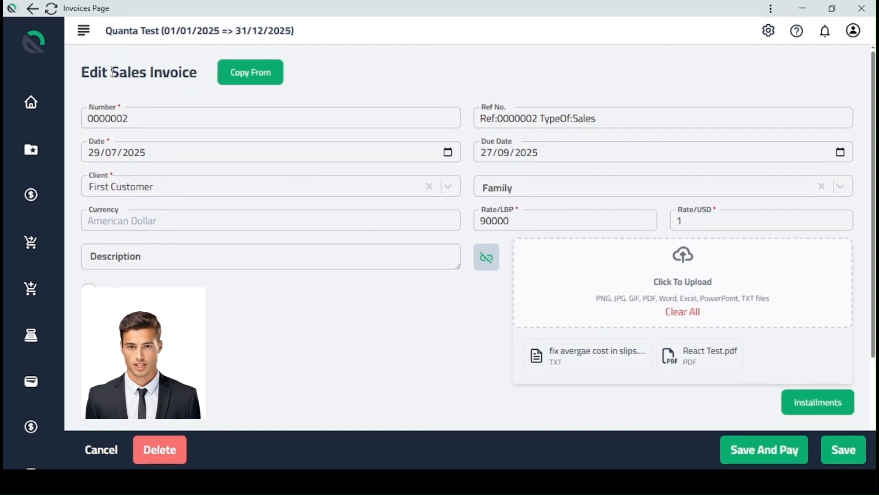
left_click(33, 9)
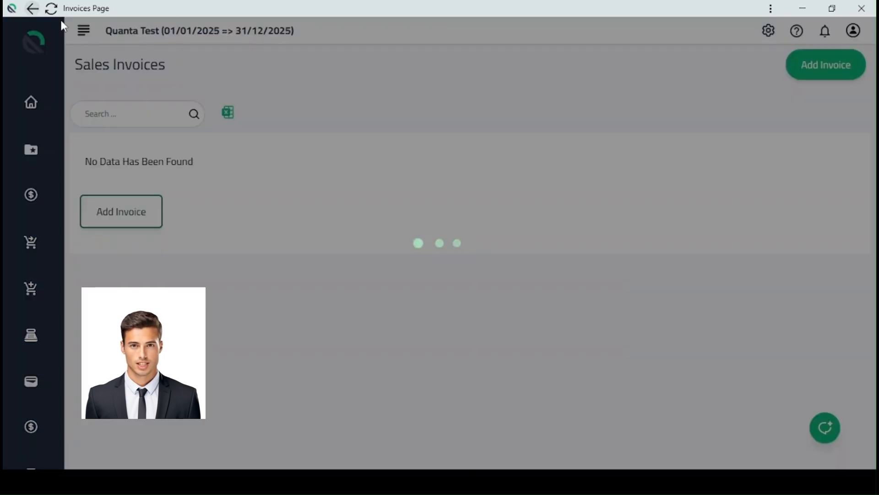